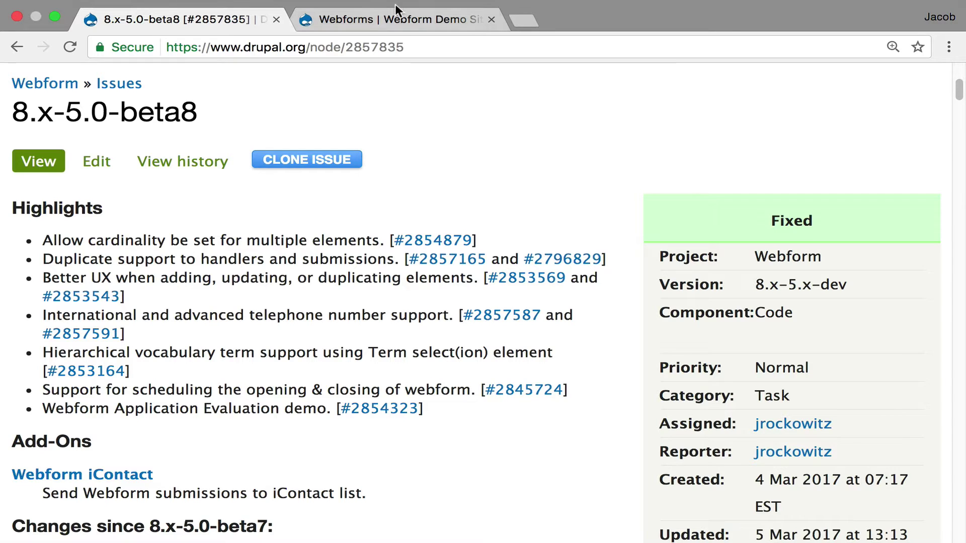
# Switch from the beta8 release notes to the local Webforms admin page listing 10 webforms
pyautogui.click(403, 19)
# Add a new webform titled 'Demo' with machine name demo and save it
pyautogui.scroll(-1, 274, 347)
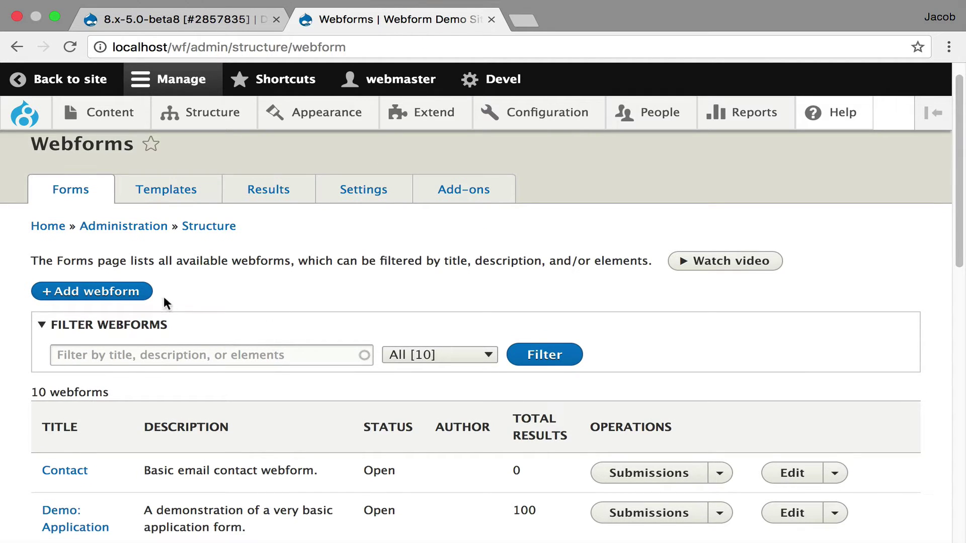
pyautogui.click(122, 298)
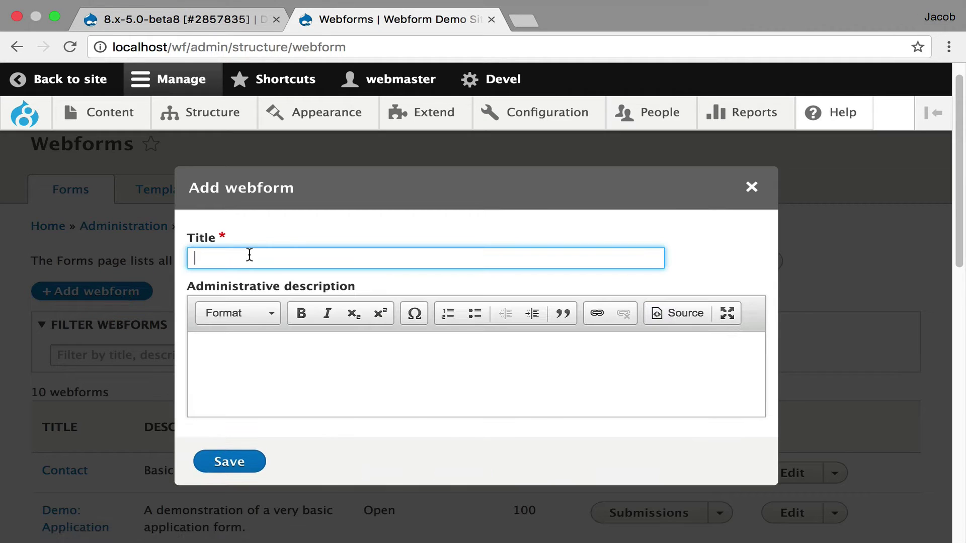
pyautogui.write('Demo')
pyautogui.click(250, 481)
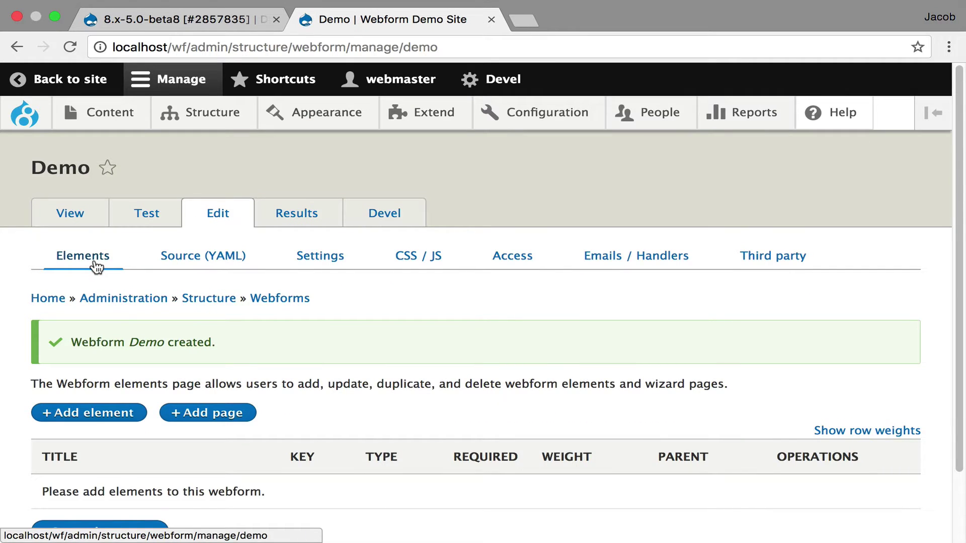
# Add an Email element to the Demo form and title it 'Email'
pyautogui.click(117, 412)
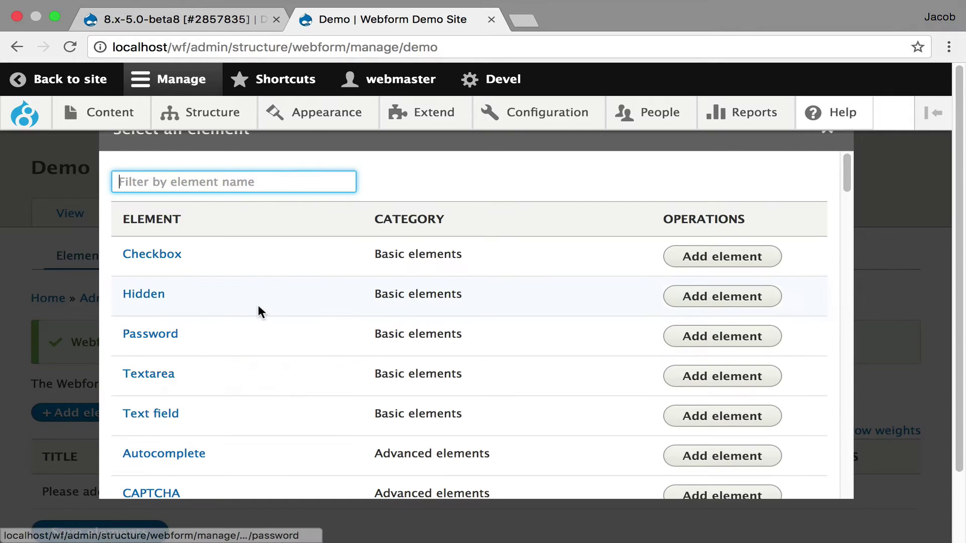
pyautogui.click(171, 182)
pyautogui.write('Em')
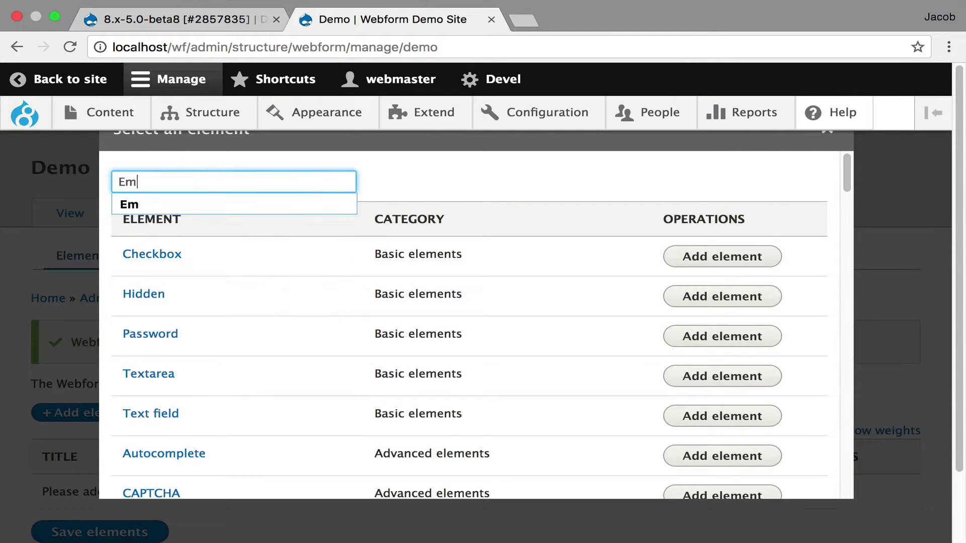
pyautogui.write('ail')
pyautogui.click(647, 250)
pyautogui.click(290, 276)
pyautogui.write('Email')
# Limit the Email element's allowed number of values to 3 and save it
pyautogui.scroll(-5, 468, 302)
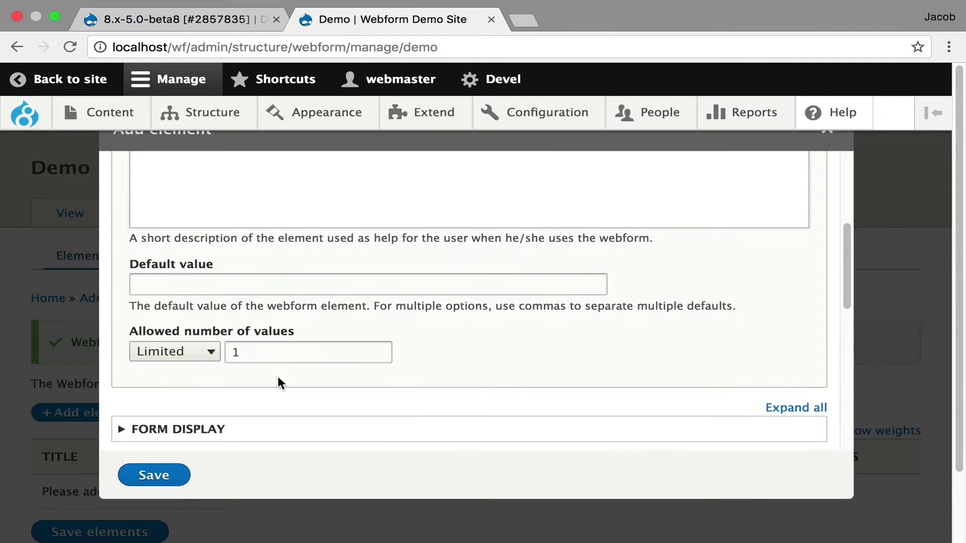
pyautogui.click(200, 352)
pyautogui.click(189, 368)
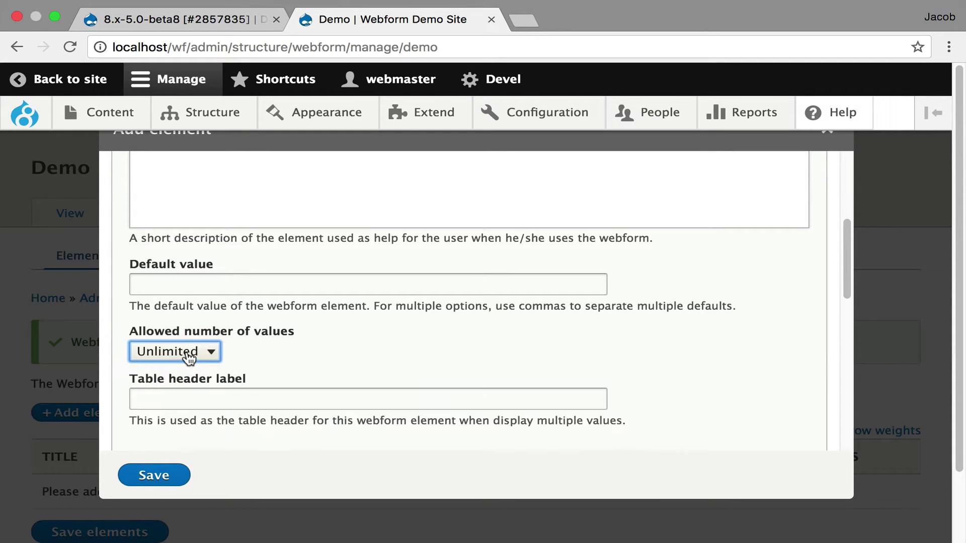
pyautogui.click(189, 357)
pyautogui.click(187, 337)
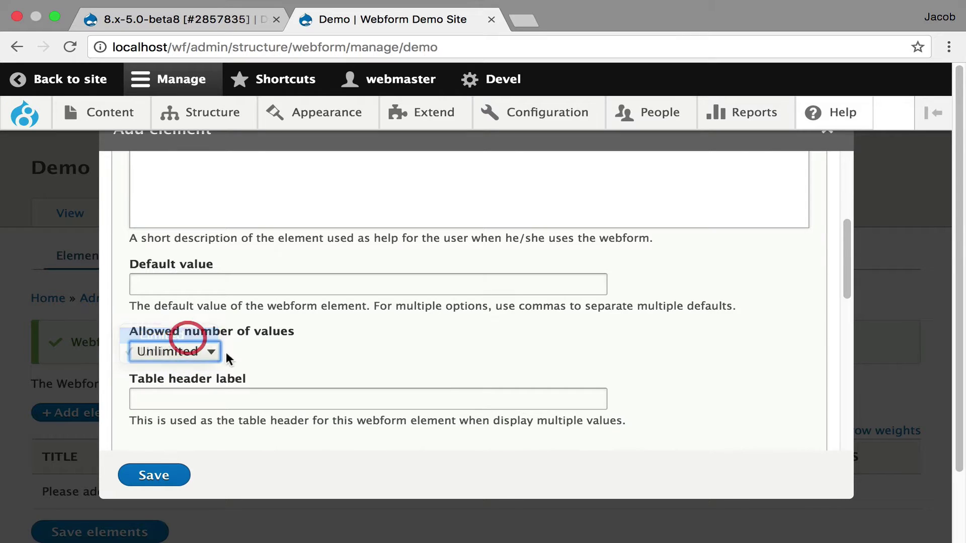
pyautogui.press('Tab')
pyautogui.write('3')
pyautogui.scroll(-10, 291, 378)
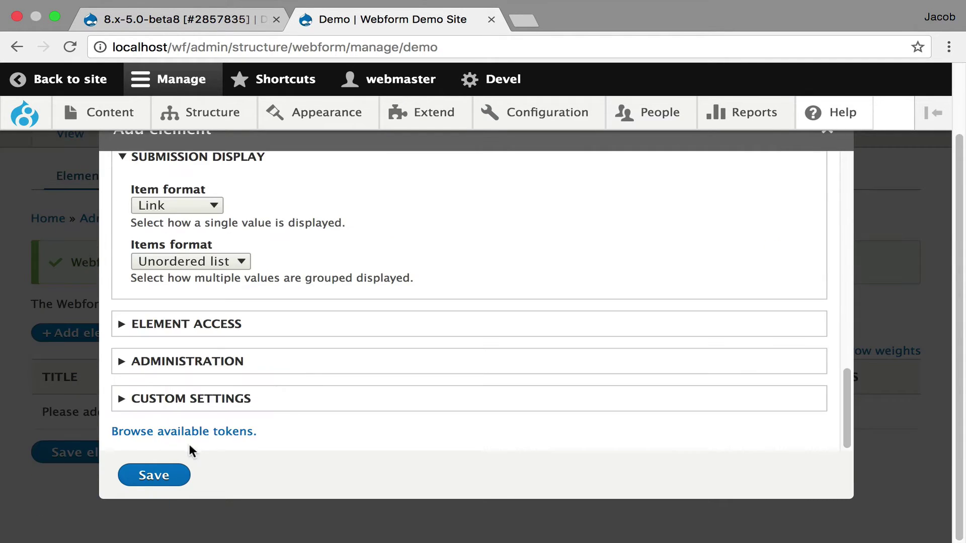
pyautogui.click(164, 474)
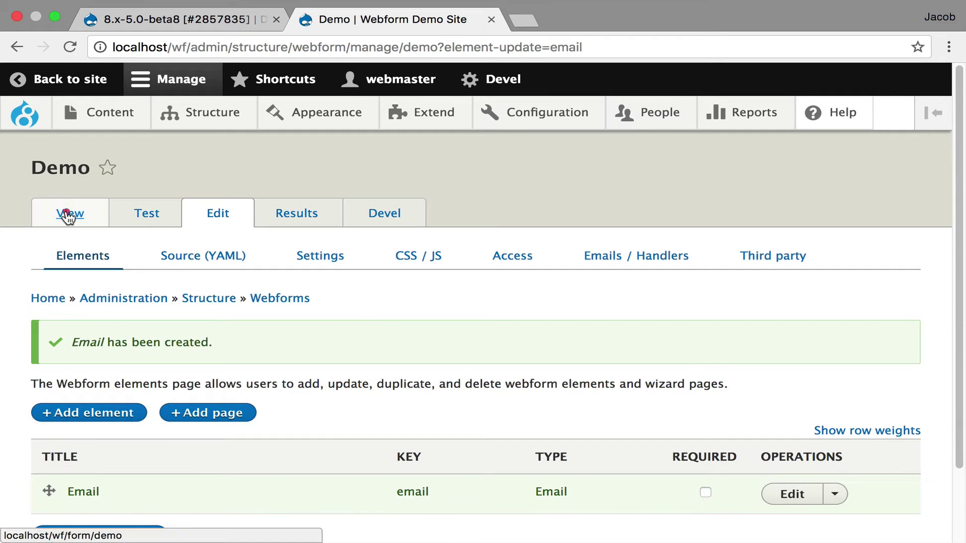
# View the Demo form publicly, scrolling to the Email element's three input rows
pyautogui.click(71, 213)
pyautogui.scroll(-3, 301, 318)
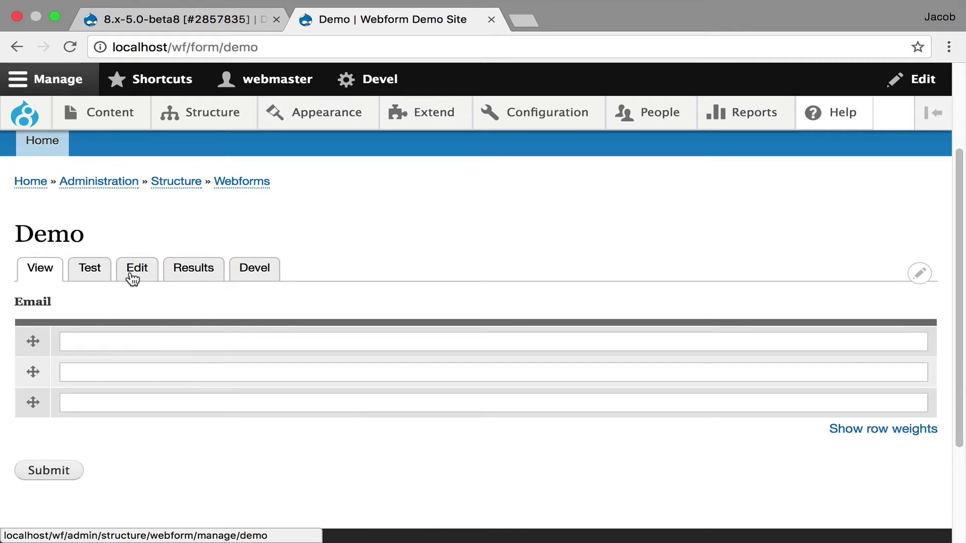
# Add an Email handler with default settings to the Demo webform's emails/handlers
pyautogui.click(132, 276)
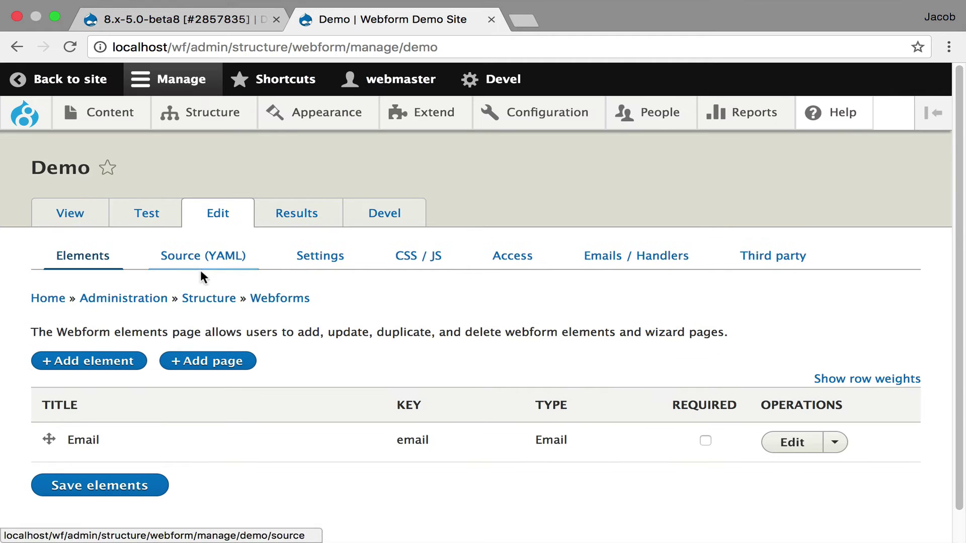
pyautogui.click(637, 259)
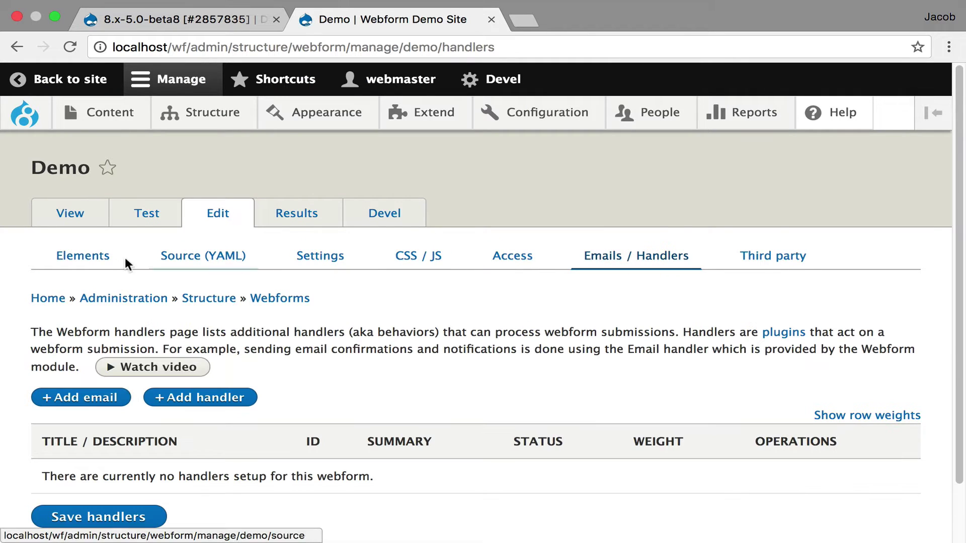
pyautogui.click(80, 399)
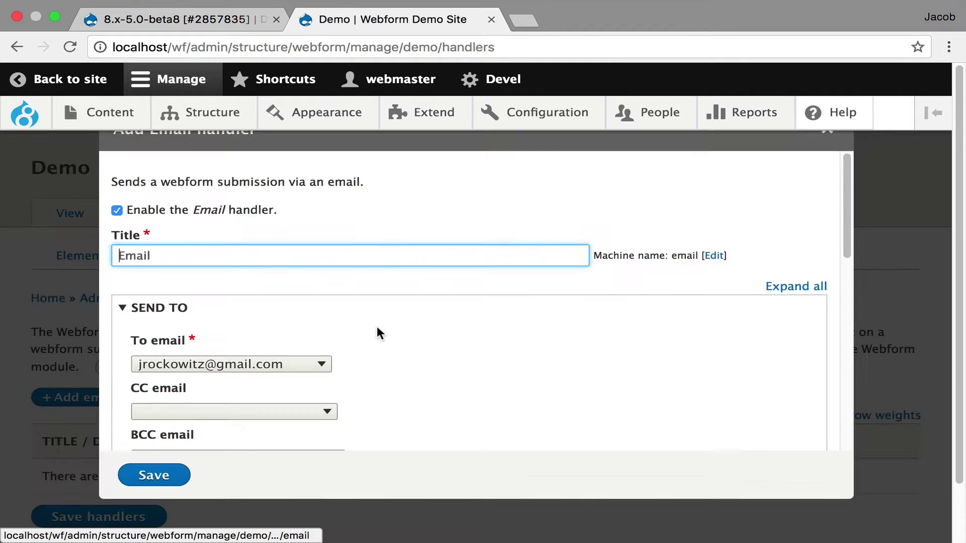
pyautogui.scroll(-3, 379, 324)
pyautogui.scroll(-2, 378, 331)
pyautogui.click(177, 480)
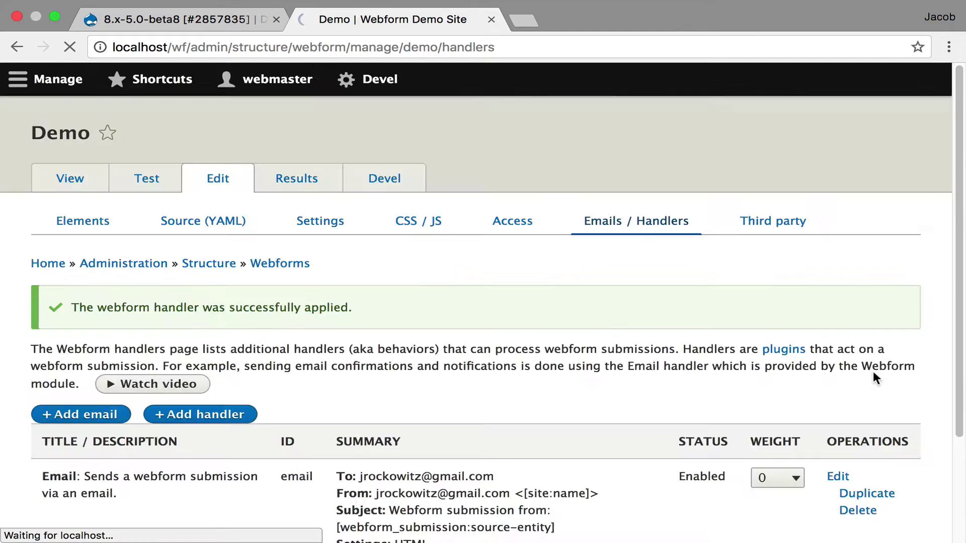
pyautogui.scroll(-2, 879, 389)
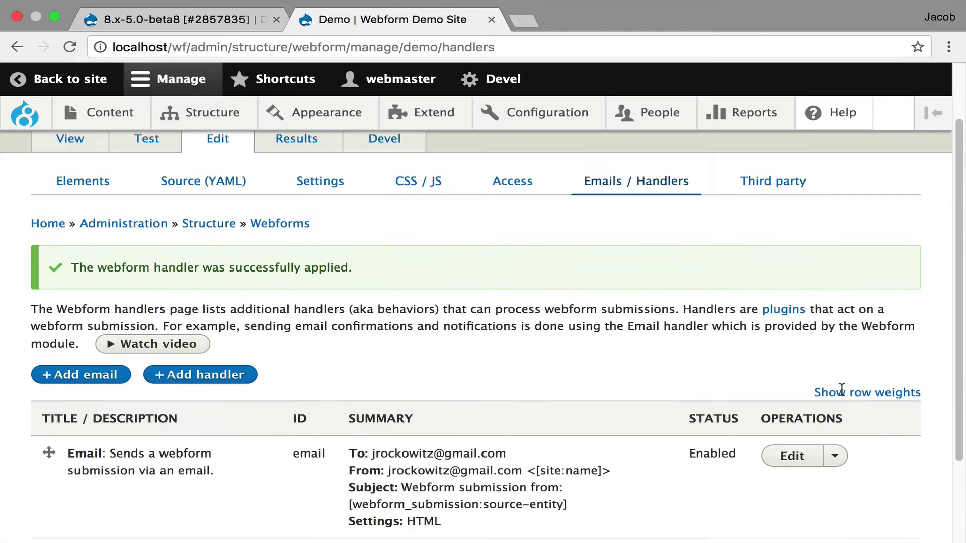
pyautogui.click(835, 456)
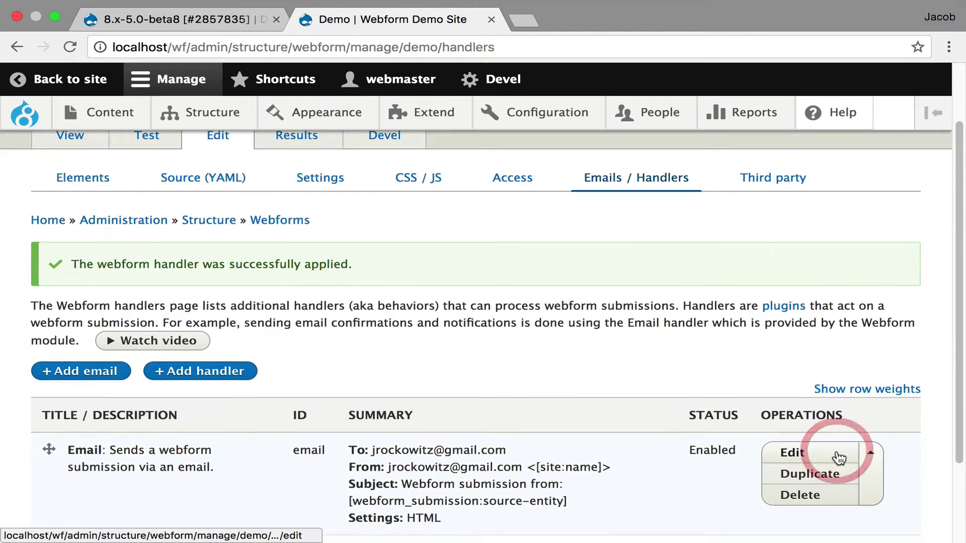
# Submit the Demo form's test version with its prefilled data
pyautogui.click(149, 138)
pyautogui.scroll(-4, 201, 302)
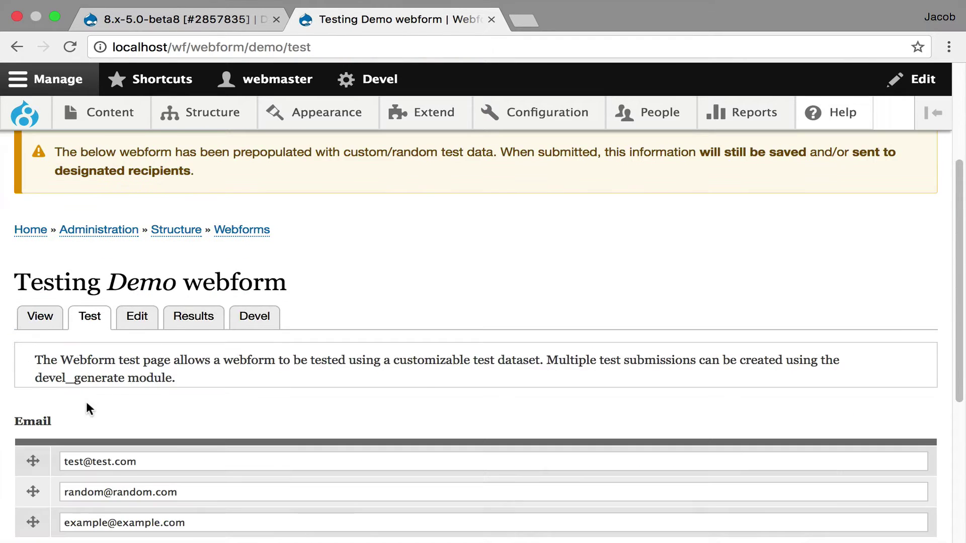
pyautogui.scroll(-2, 91, 403)
pyautogui.click(51, 516)
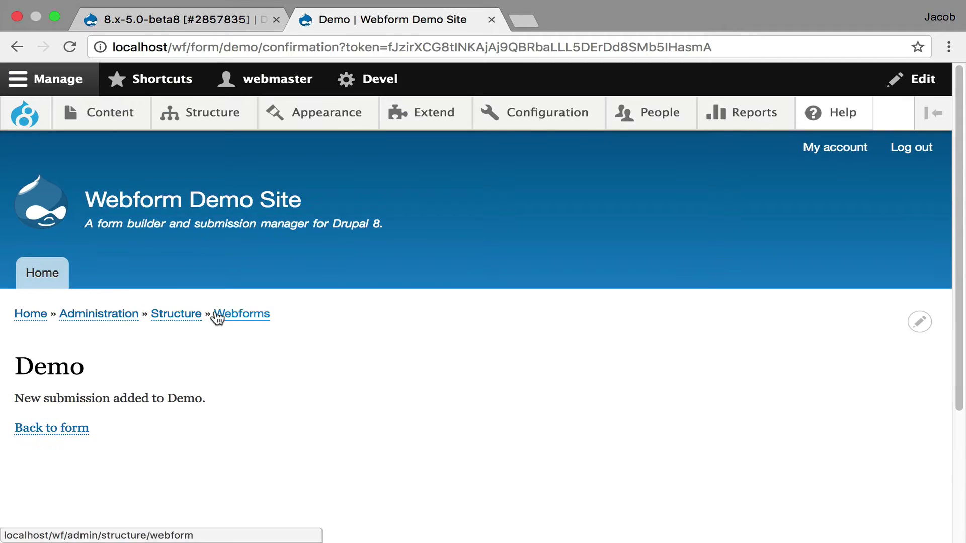
pyautogui.click(18, 47)
# Duplicate Submission #1 from the Demo form's results list
pyautogui.click(194, 243)
pyautogui.click(793, 471)
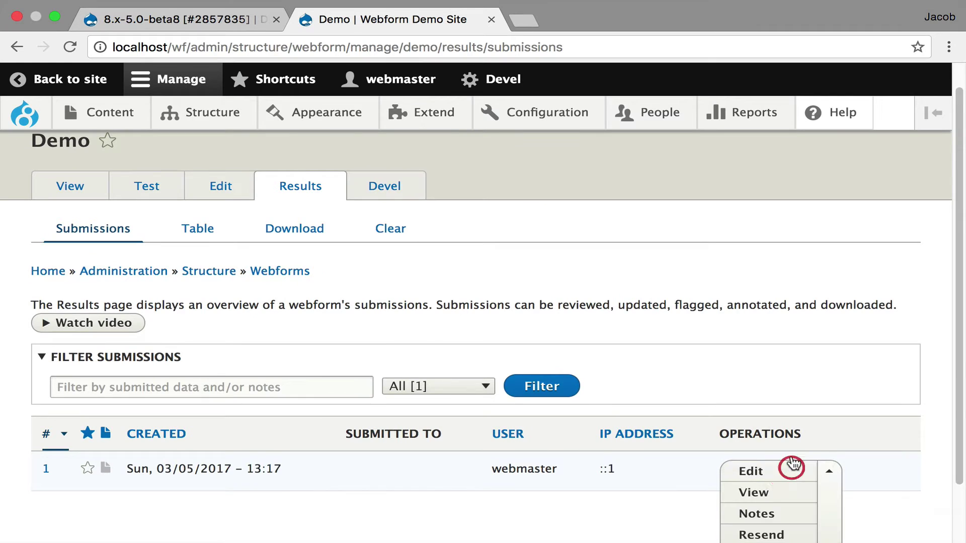
pyautogui.scroll(-2, 792, 464)
pyautogui.click(783, 490)
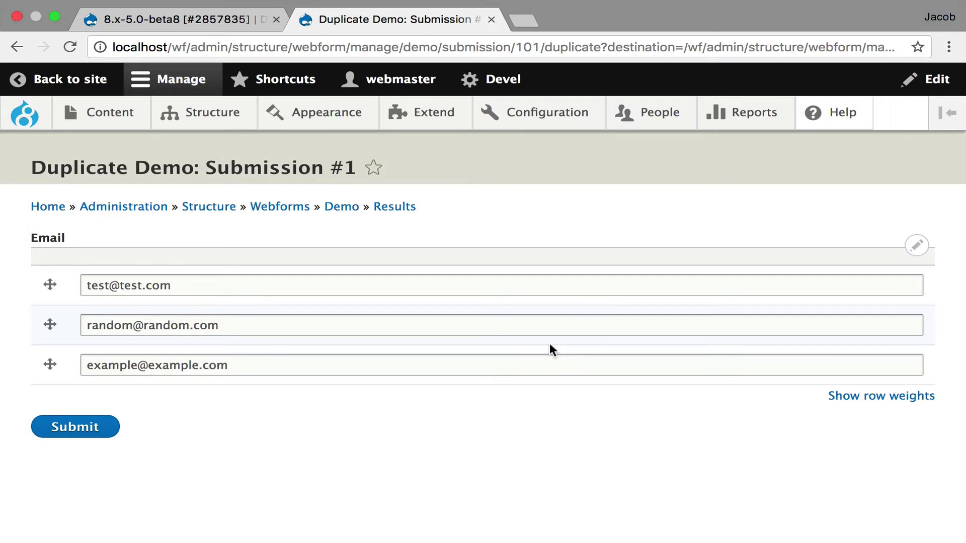
# Return to the Demo form's elements and add a Telephone advanced element
pyautogui.click(351, 209)
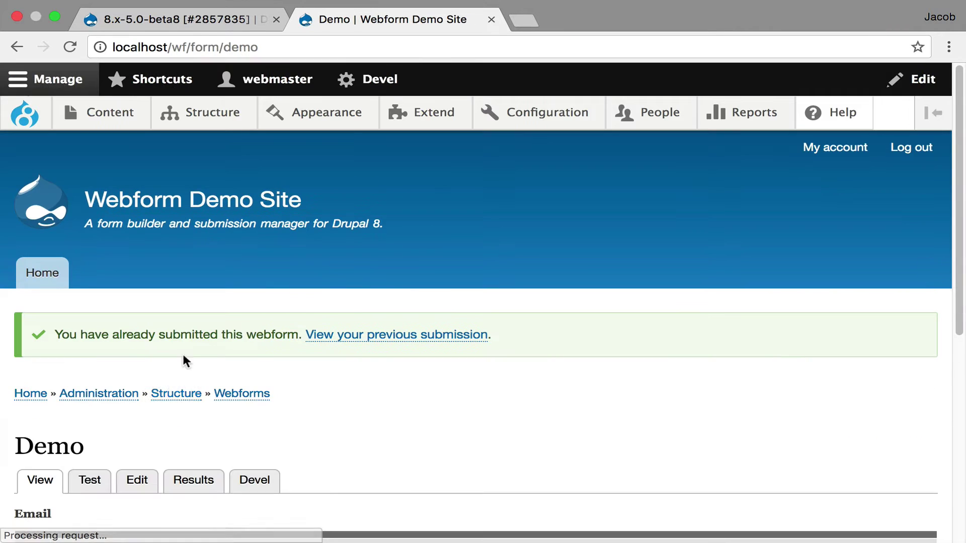
pyautogui.click(135, 480)
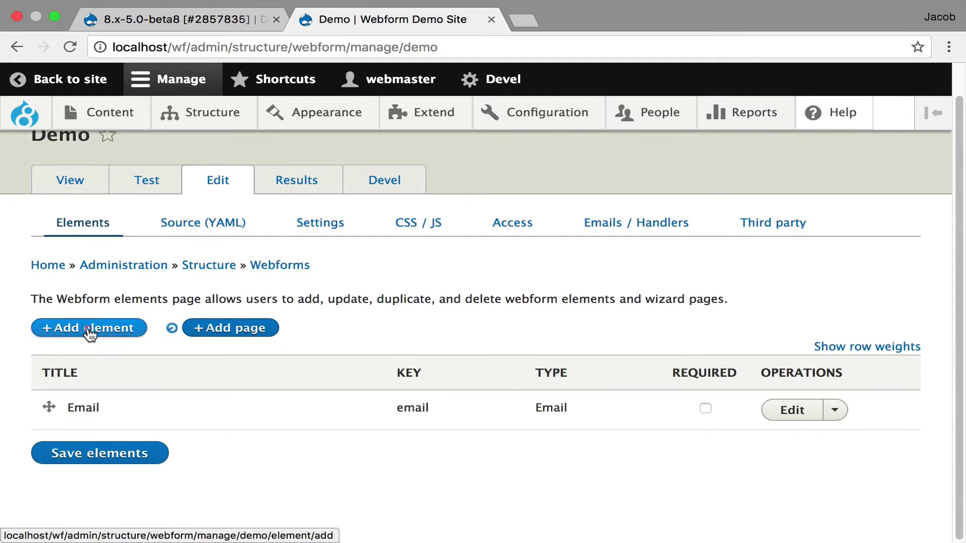
pyautogui.click(91, 330)
pyautogui.click(229, 185)
pyautogui.write('Phone')
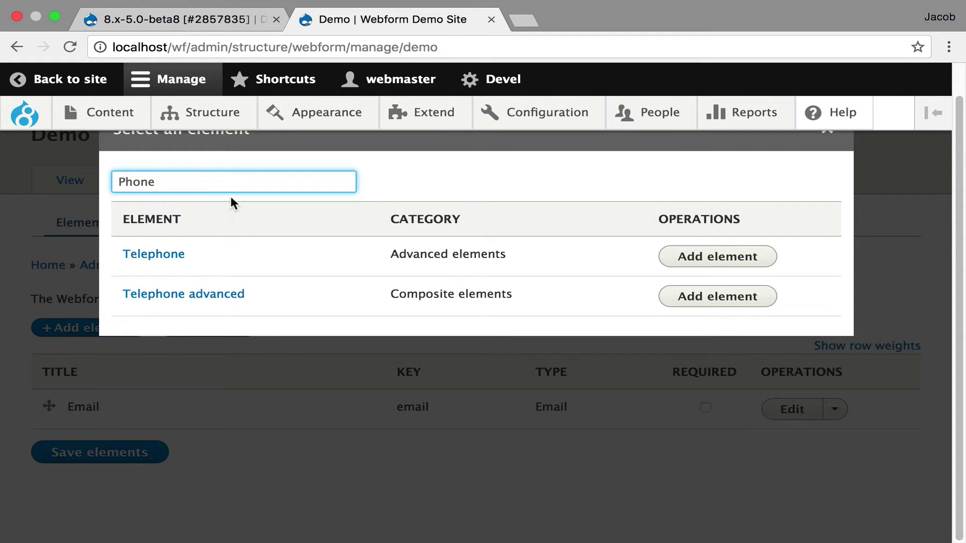
pyautogui.moveTo(185, 261)
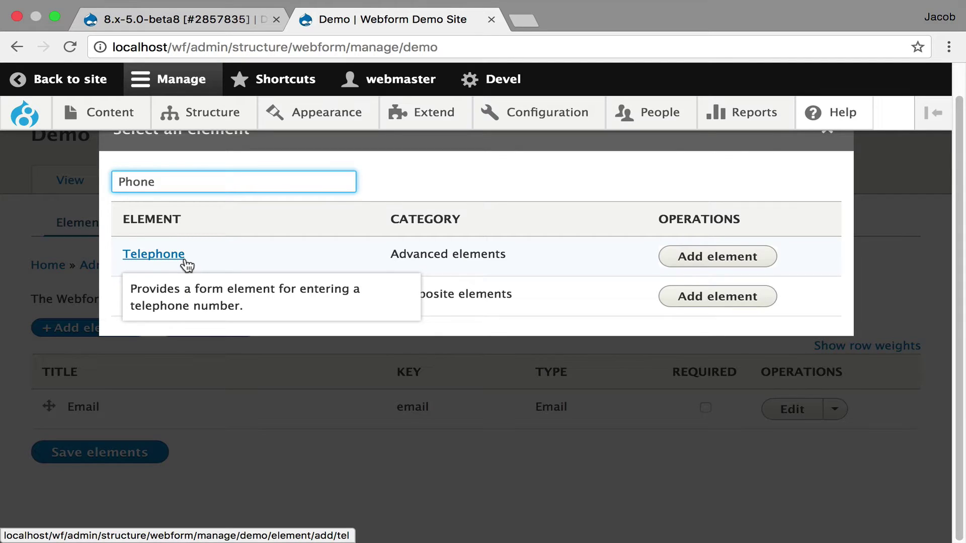
pyautogui.click(731, 298)
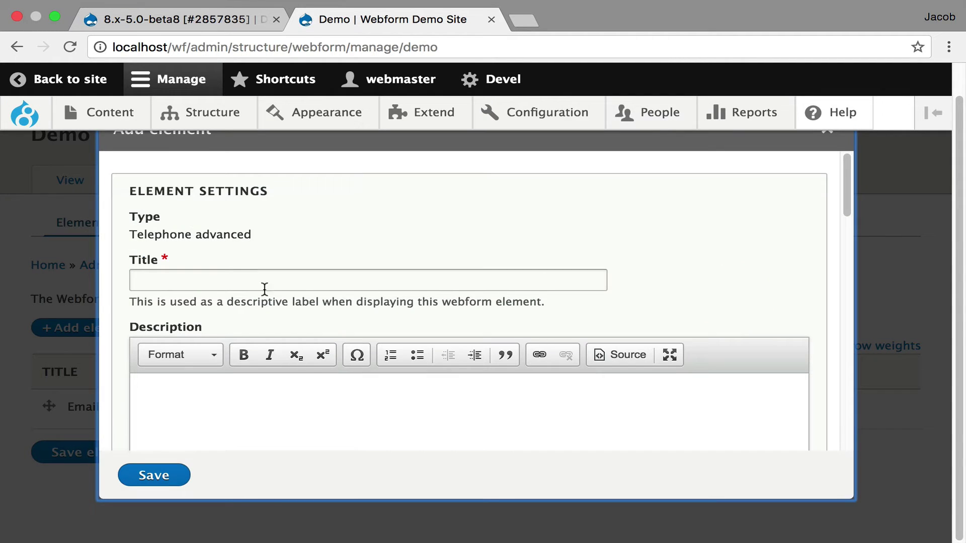
# Title the element 'Phone', keep international phone support enabled, and save
pyautogui.click(236, 287)
pyautogui.write('Phone')
pyautogui.scroll(-5, 271, 297)
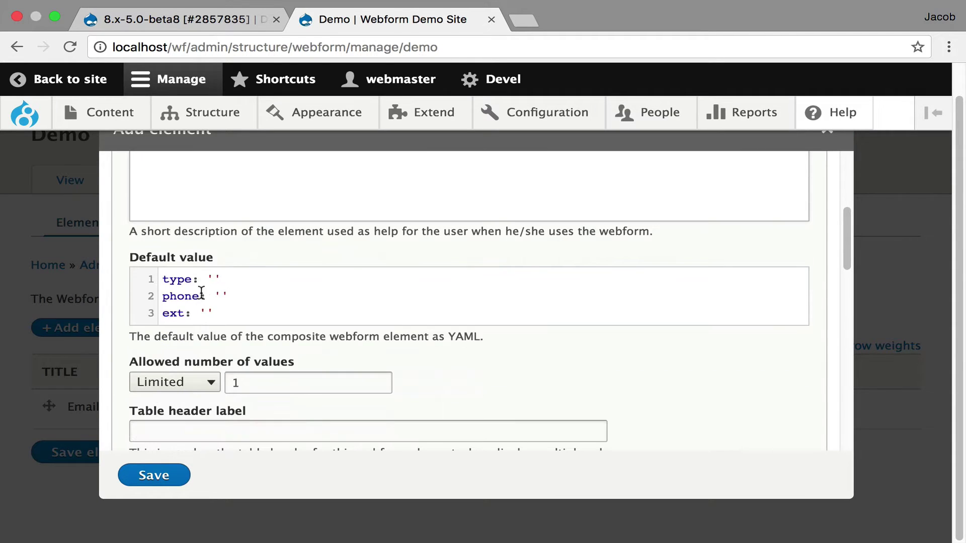
pyautogui.scroll(-6, 202, 286)
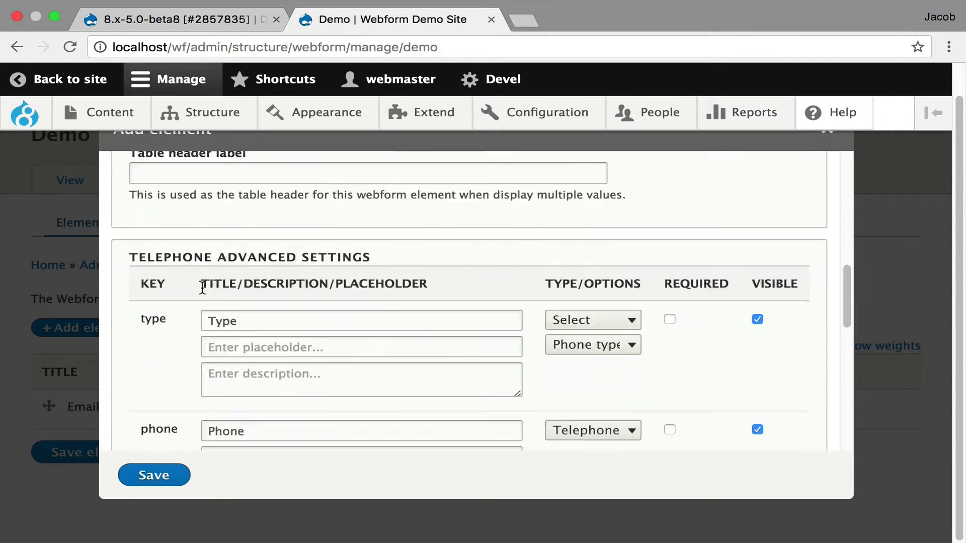
pyautogui.scroll(-2, 202, 290)
pyautogui.scroll(-10, 325, 289)
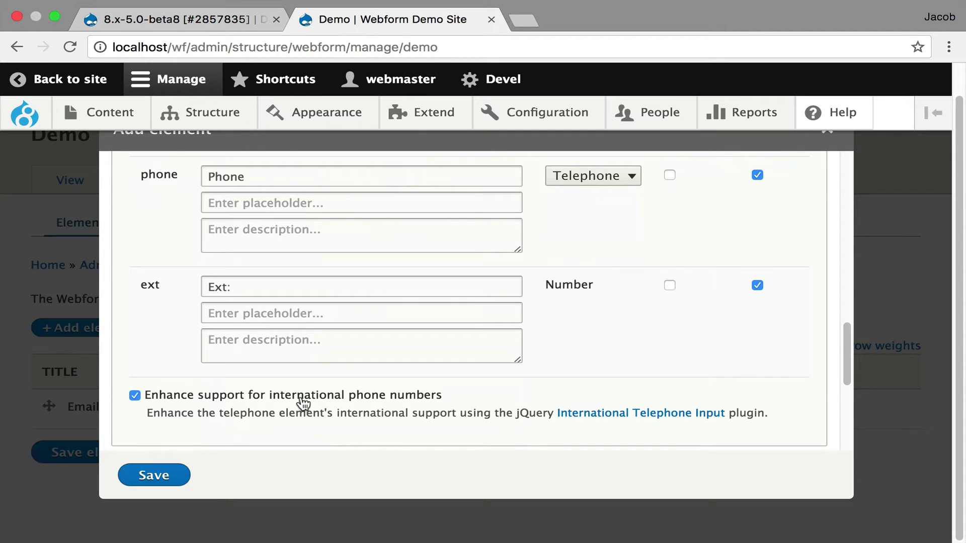
pyautogui.click(173, 477)
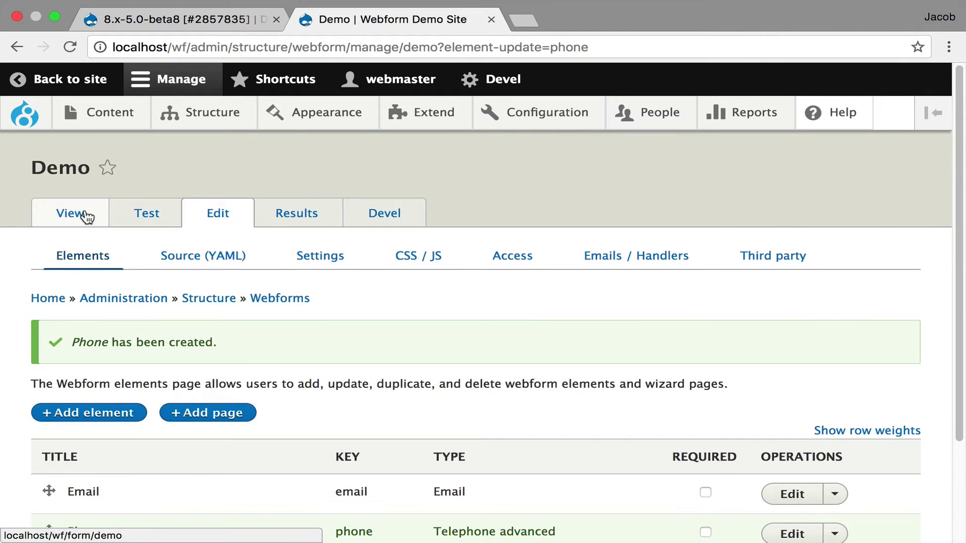
# On the Demo form's visitor view, set the Phone country to Aruba (+297) and check the Type list
pyautogui.click(84, 211)
pyautogui.scroll(-5, 410, 298)
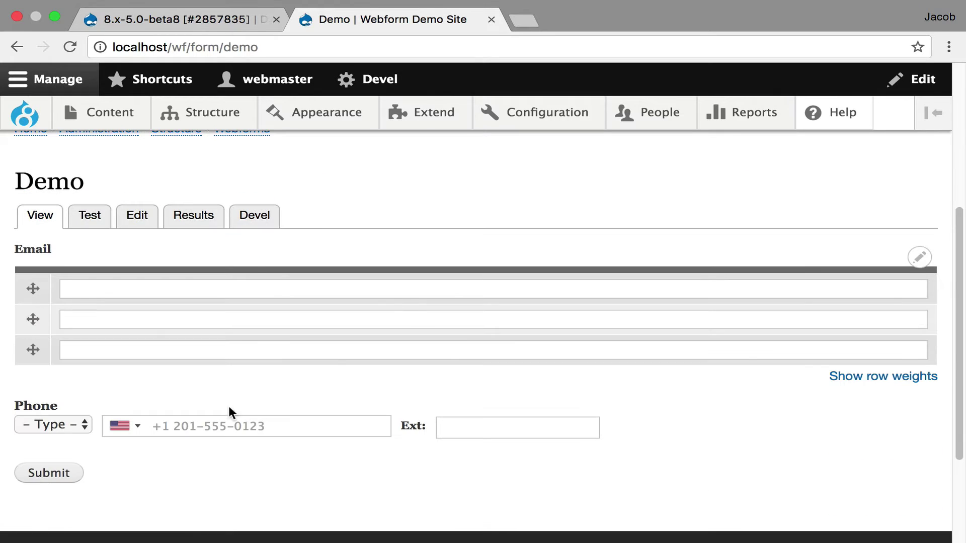
pyautogui.click(211, 432)
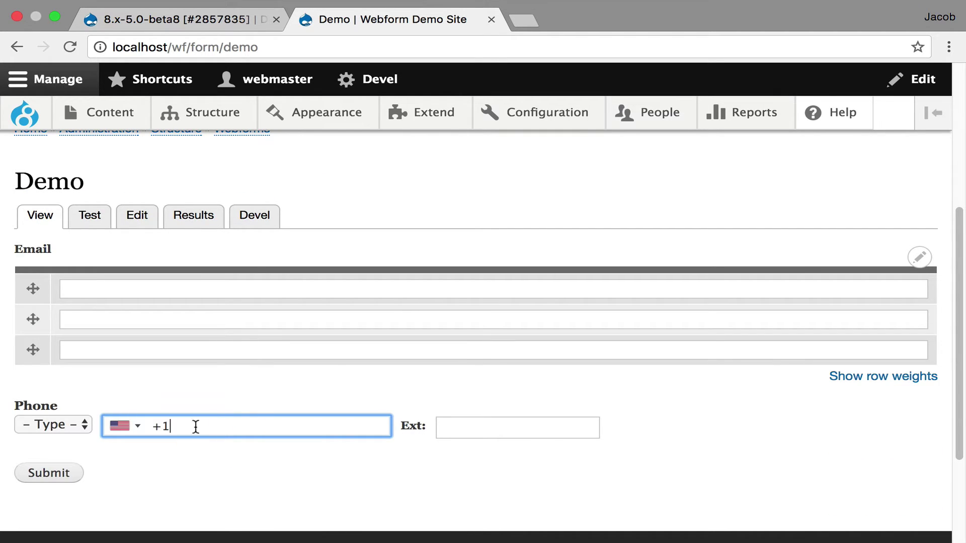
pyautogui.click(140, 428)
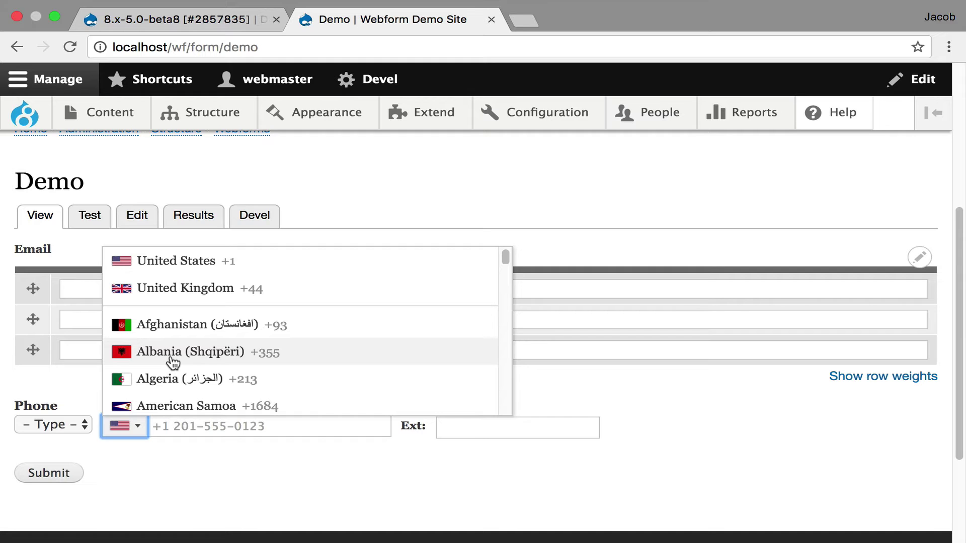
pyautogui.scroll(-5, 172, 361)
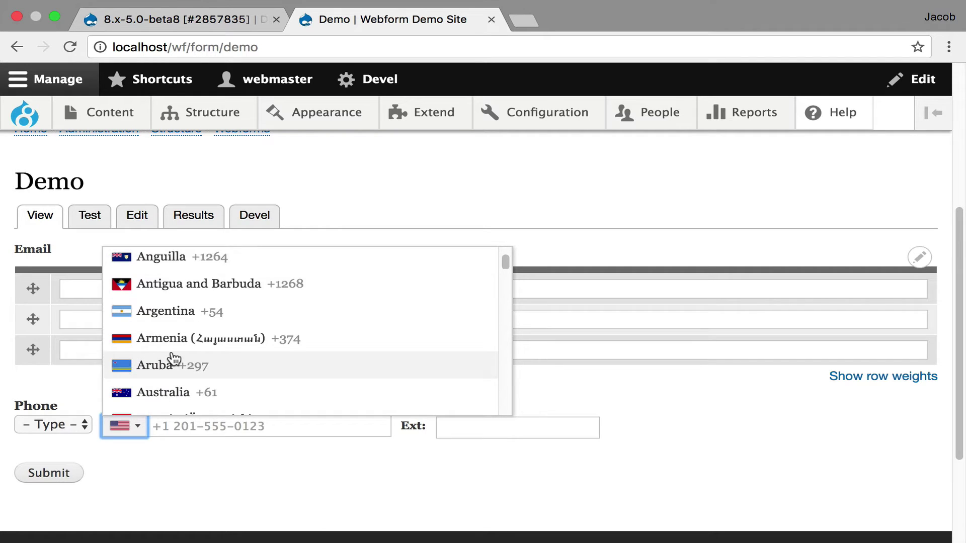
pyautogui.click(173, 359)
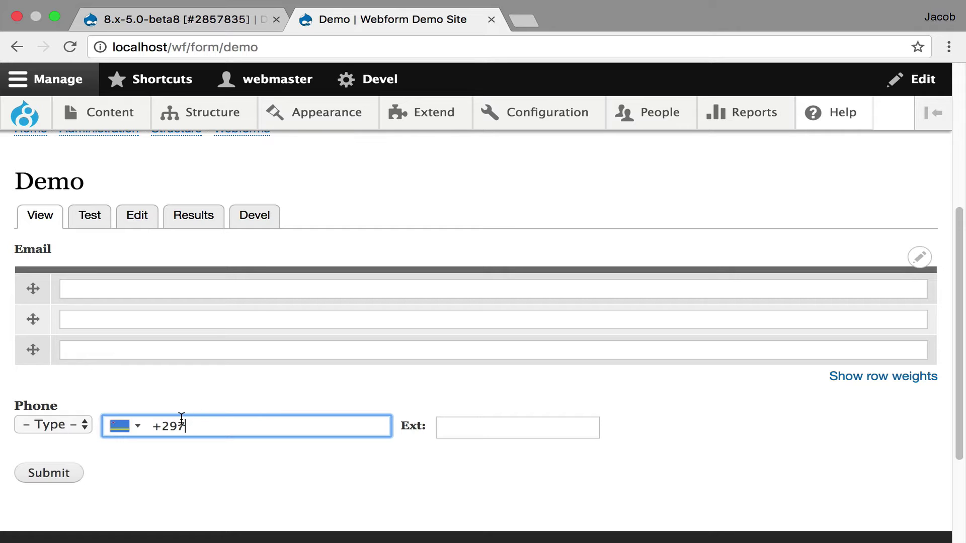
pyautogui.click(32, 426)
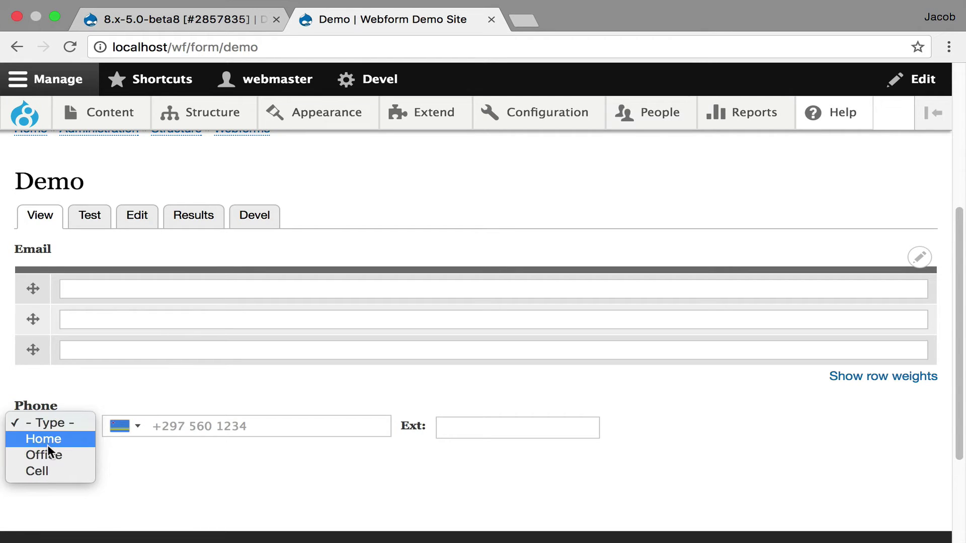
pyautogui.click(531, 397)
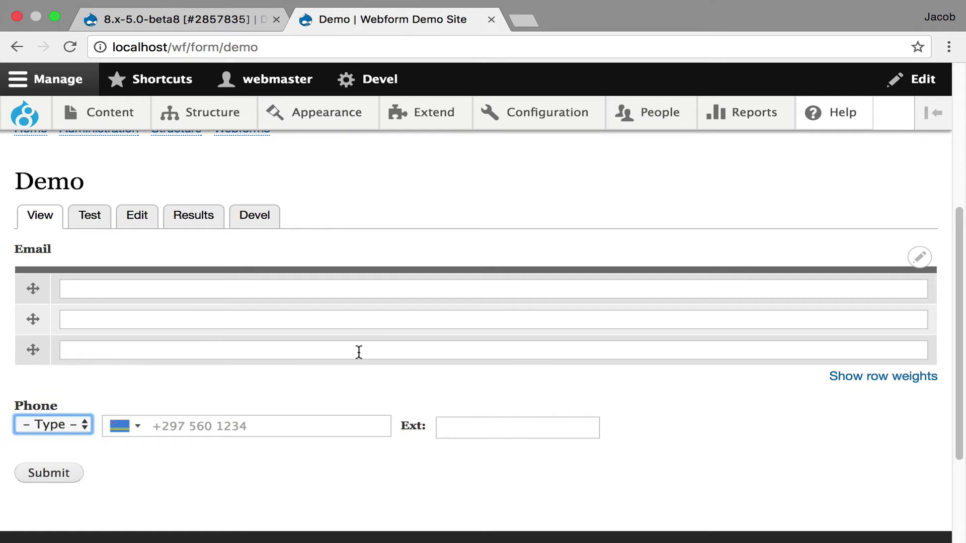
# Add a Term select element to the Demo form
pyautogui.click(136, 221)
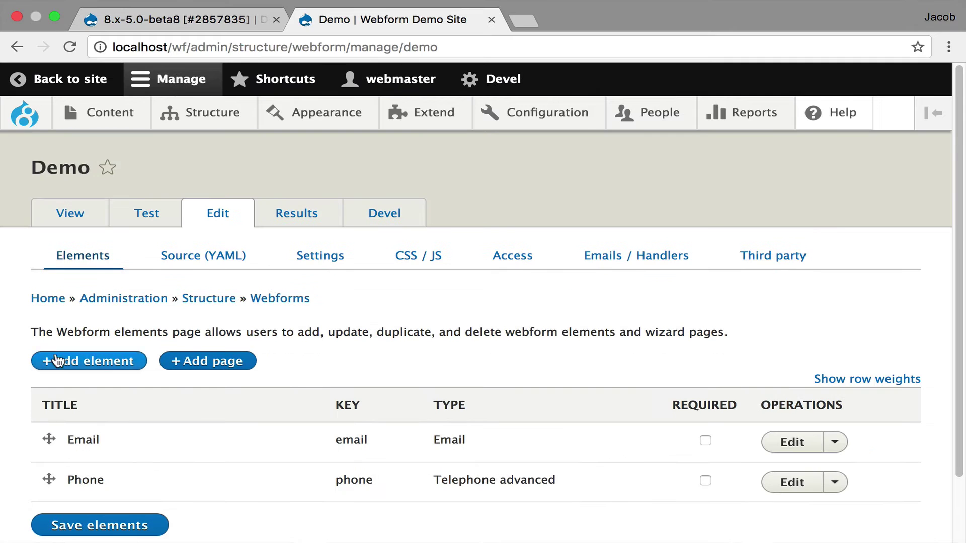
pyautogui.click(76, 360)
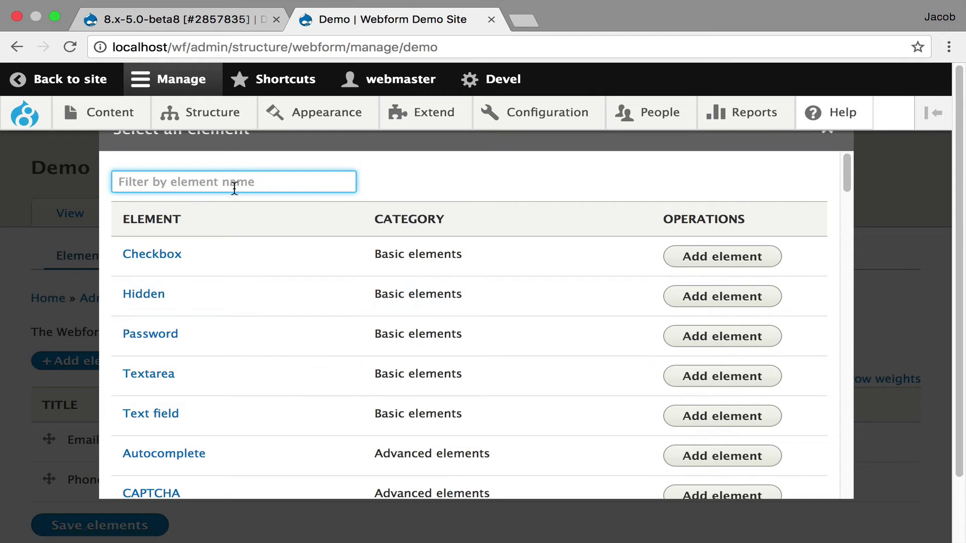
pyautogui.click(237, 182)
pyautogui.write('Term')
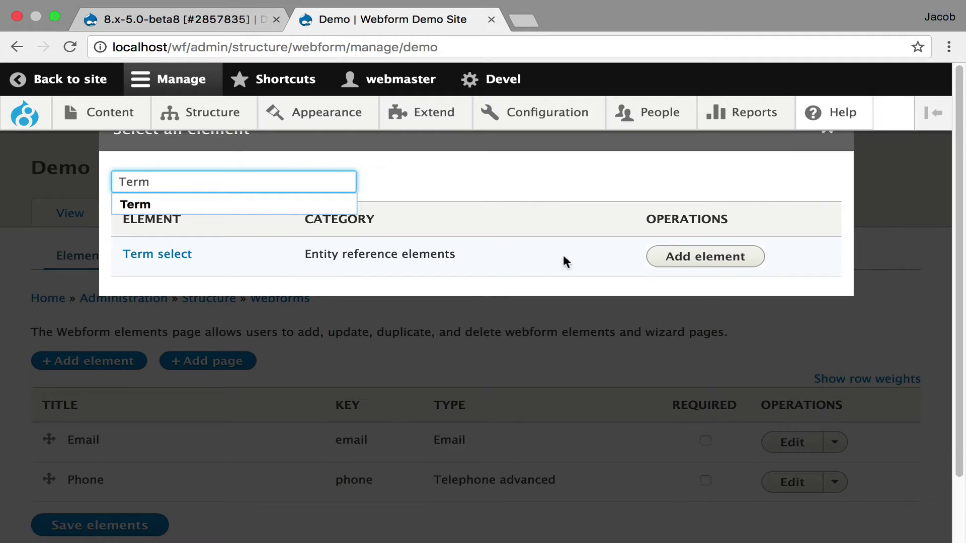
pyautogui.click(679, 260)
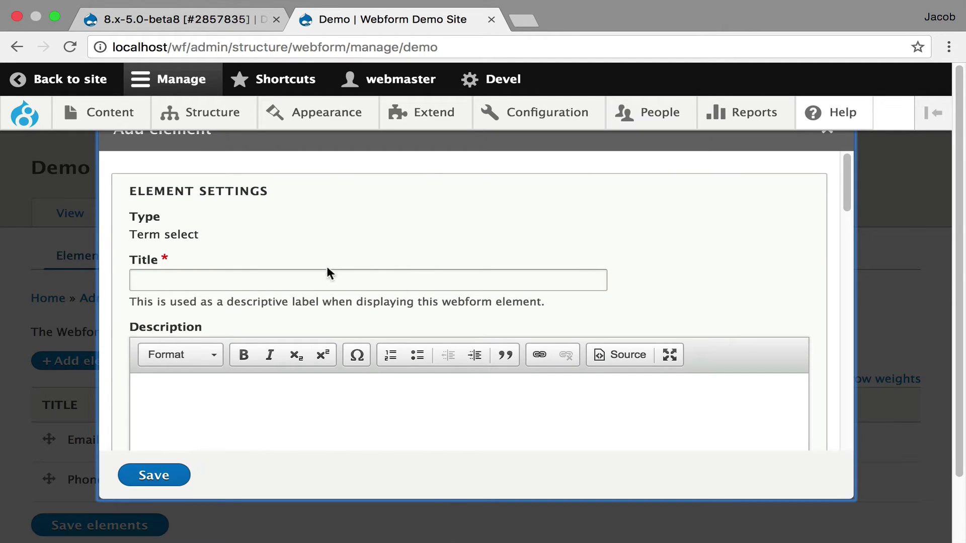
# Title it 'Term', enable term hierarchy as breadcrumbs, and save
pyautogui.click(324, 275)
pyautogui.write('Term')
pyautogui.scroll(-5, 315, 251)
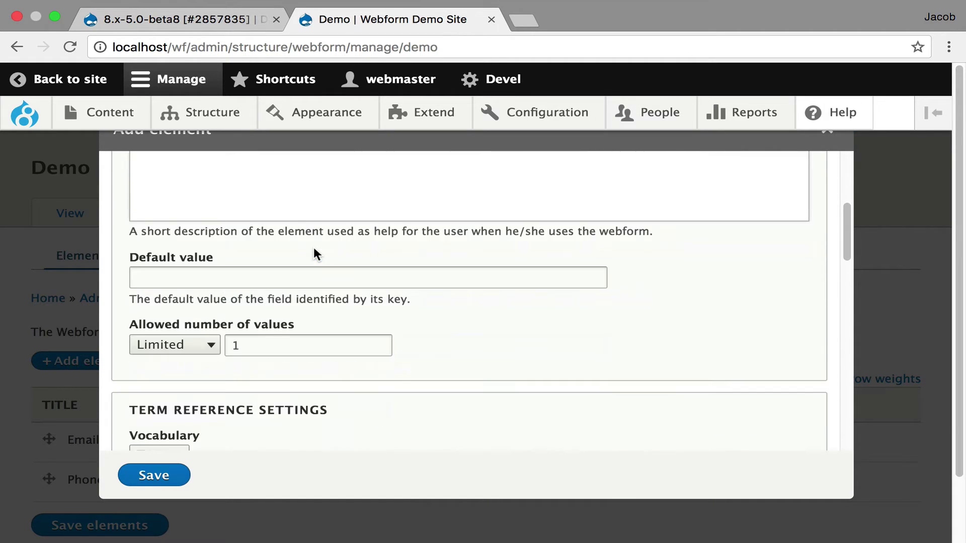
pyautogui.scroll(-3, 313, 246)
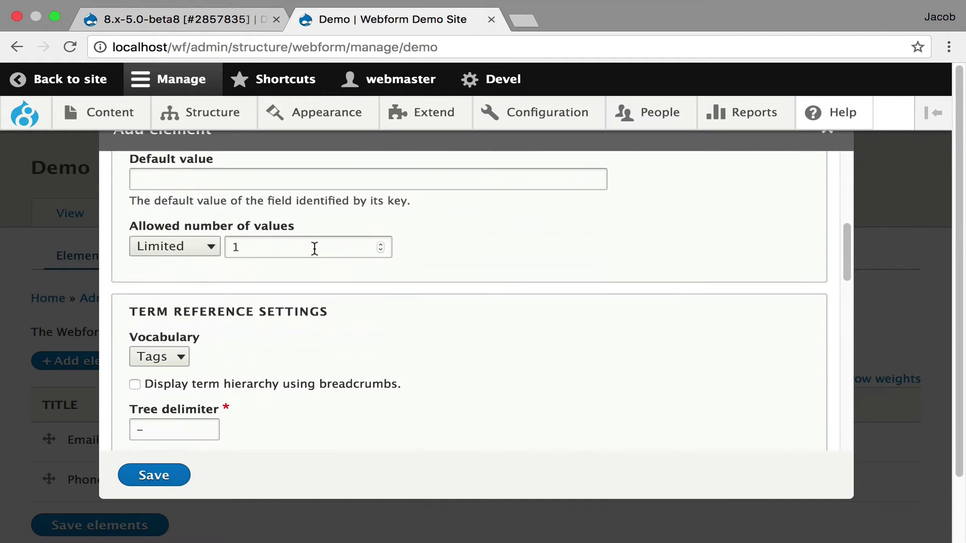
pyautogui.click(237, 378)
pyautogui.scroll(-6, 236, 377)
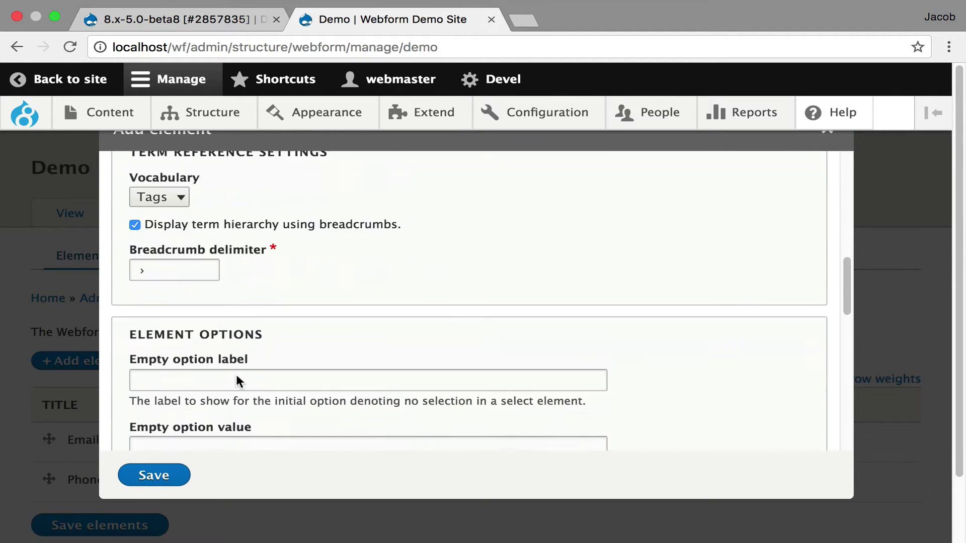
pyautogui.scroll(-5, 237, 382)
pyautogui.click(156, 473)
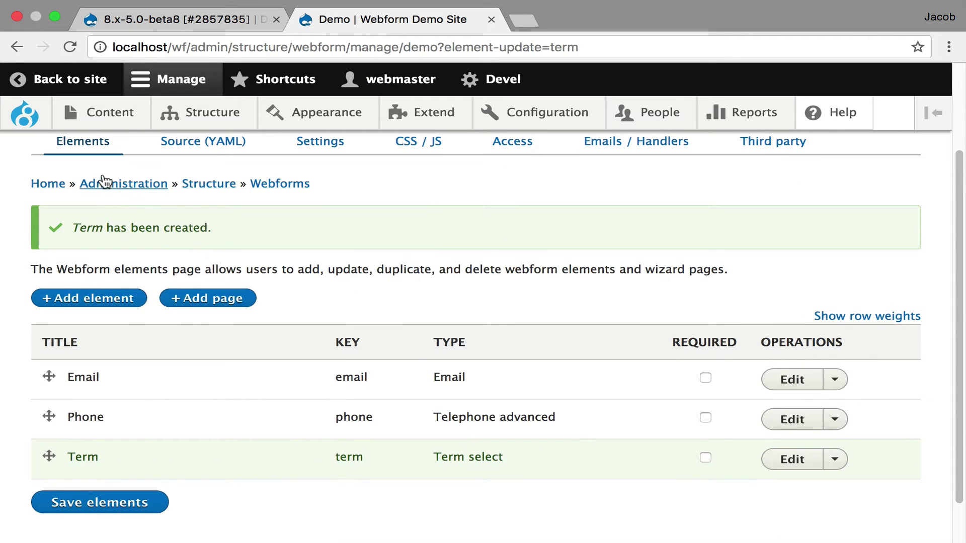
pyautogui.scroll(5, 101, 173)
pyautogui.click(70, 214)
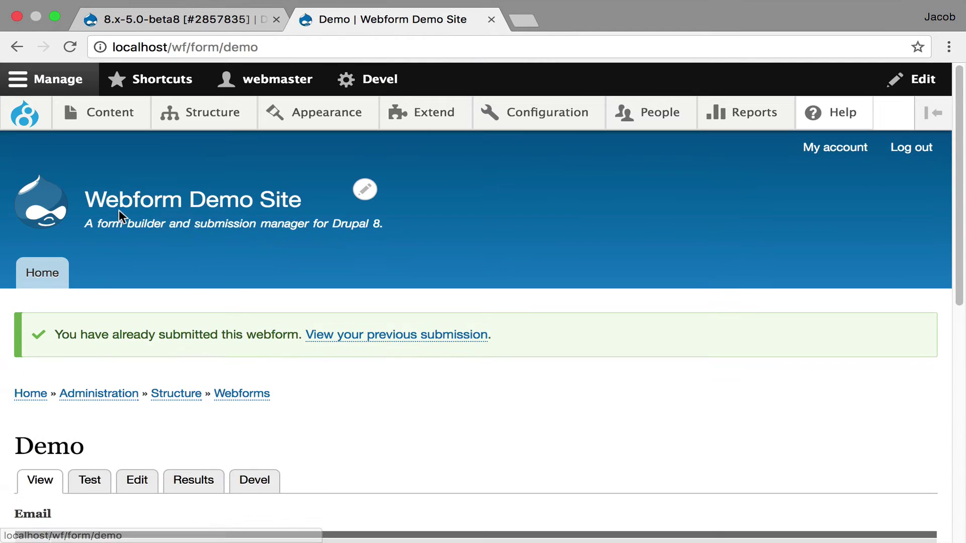
pyautogui.scroll(-8, 189, 228)
pyautogui.click(180, 356)
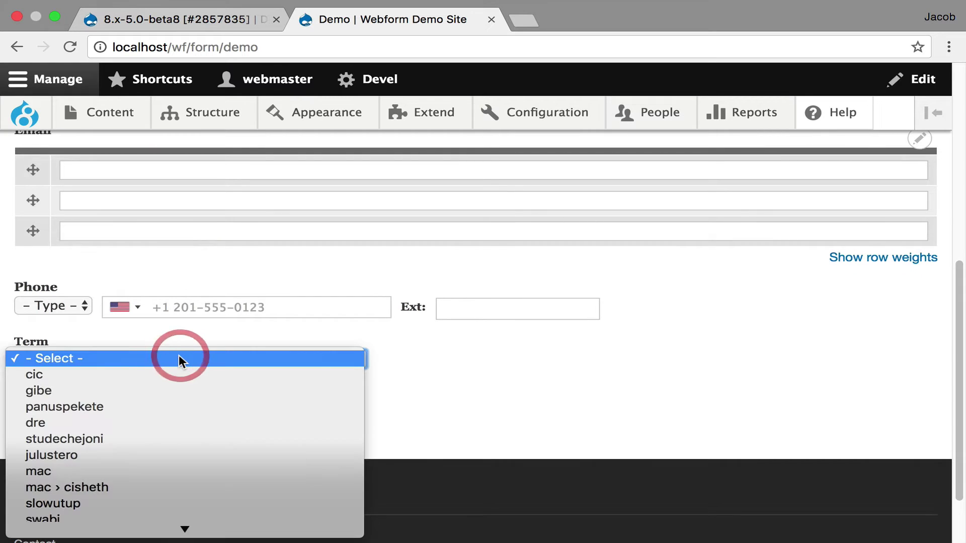
pyautogui.scroll(-5, 197, 419)
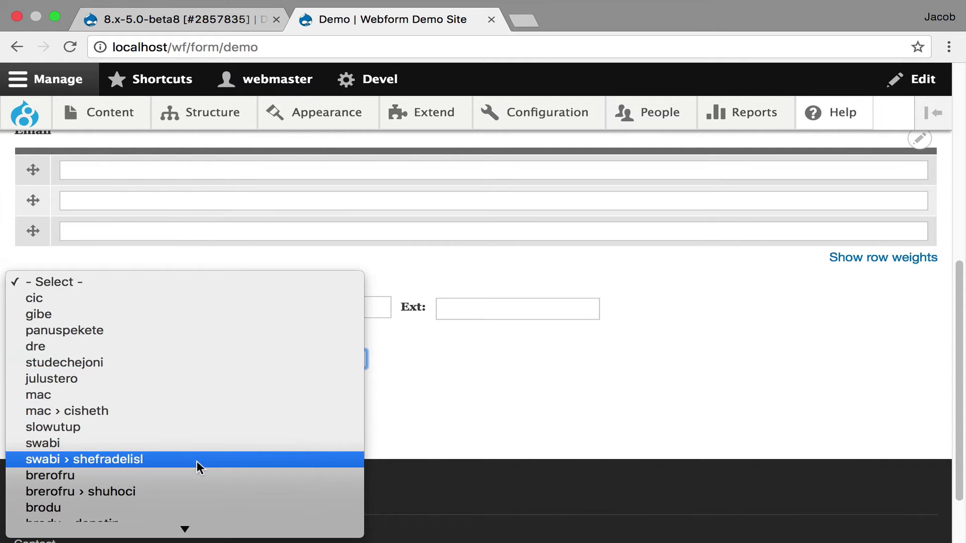
pyautogui.scroll(-5, 197, 482)
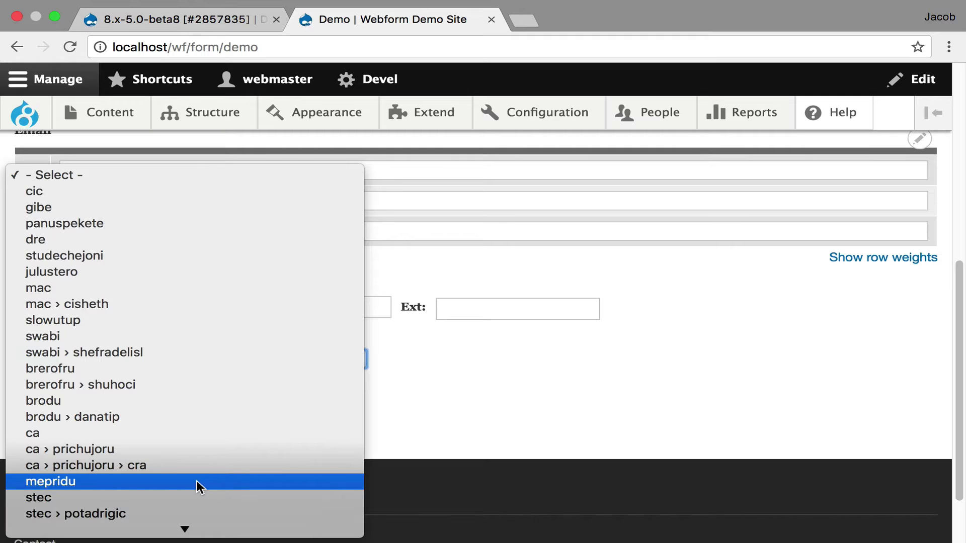
pyautogui.click(506, 390)
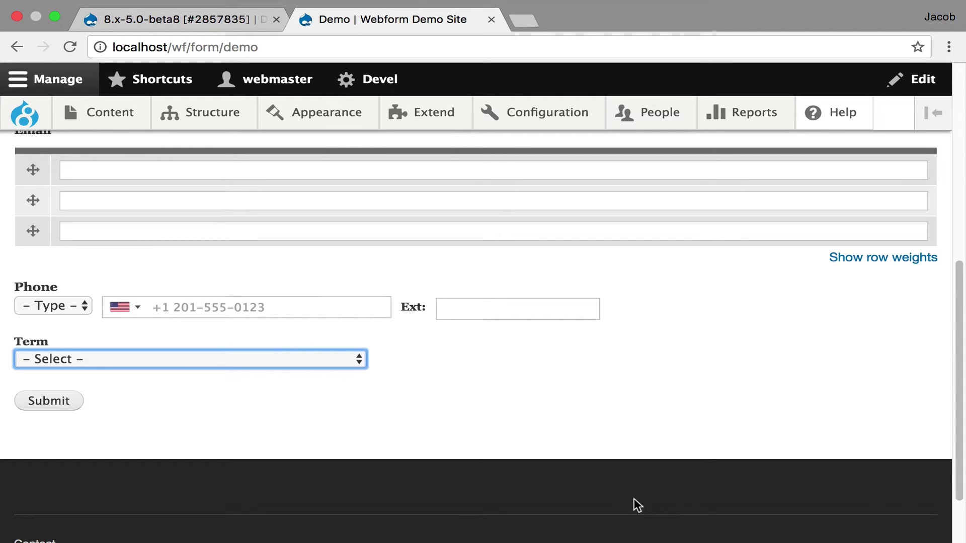
pyautogui.scroll(5, 262, 349)
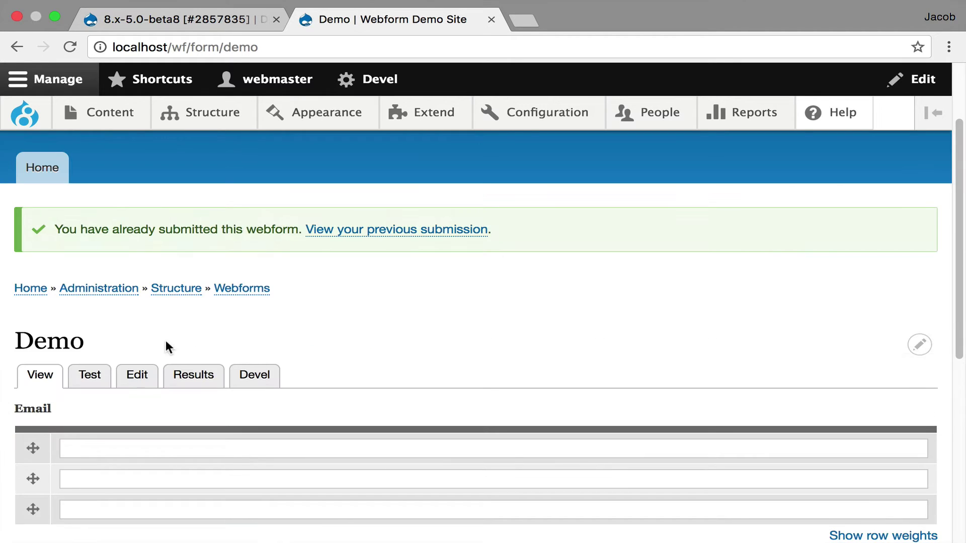
# Set the Demo webform's status to Scheduled in Settings, revealing the Open/Close date fields
pyautogui.click(136, 375)
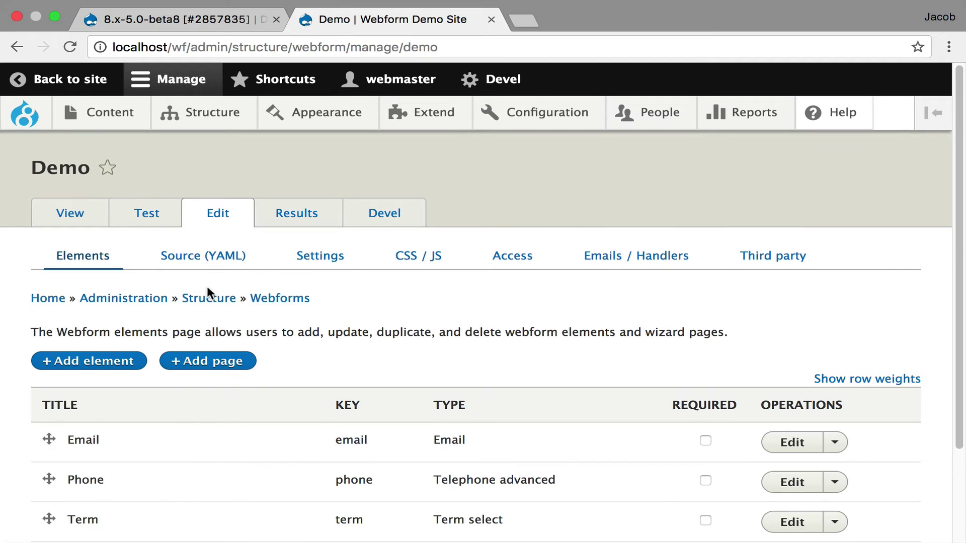
pyautogui.click(303, 256)
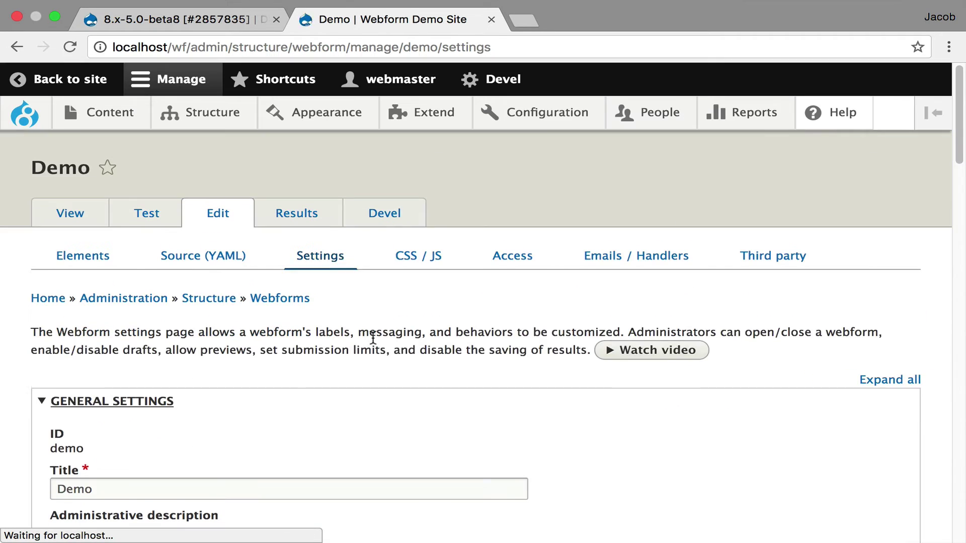
pyautogui.scroll(-10, 373, 338)
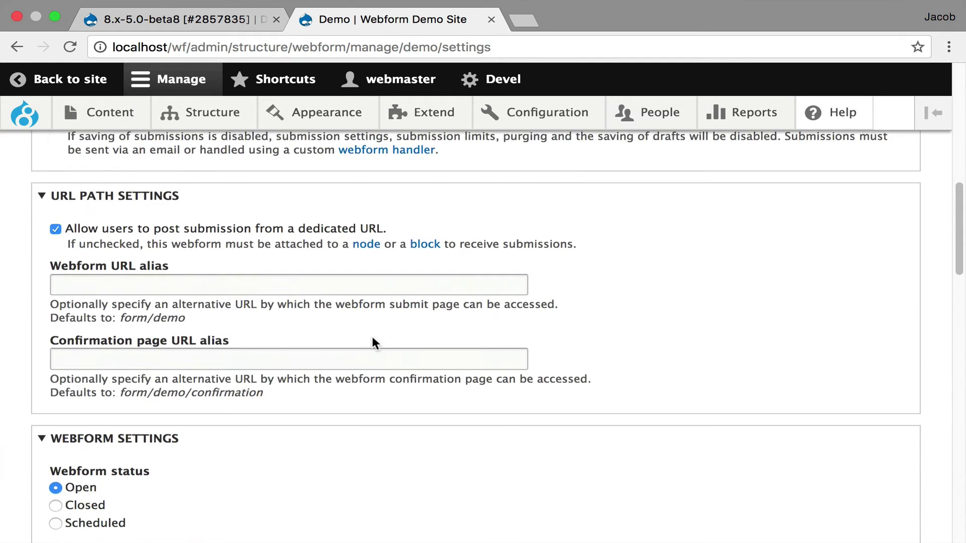
pyautogui.scroll(-2, 372, 342)
pyautogui.click(112, 423)
pyautogui.scroll(-1, 202, 397)
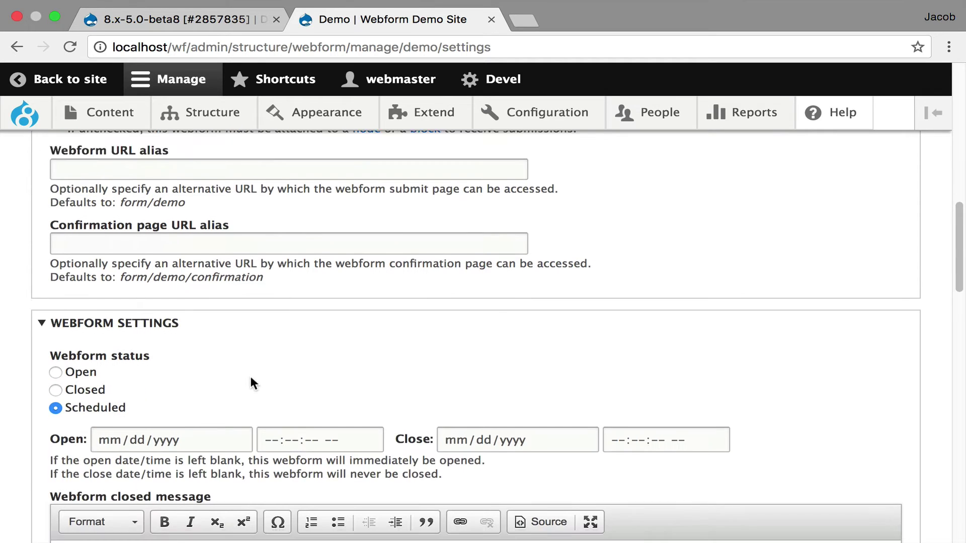
pyautogui.scroll(-1, 250, 375)
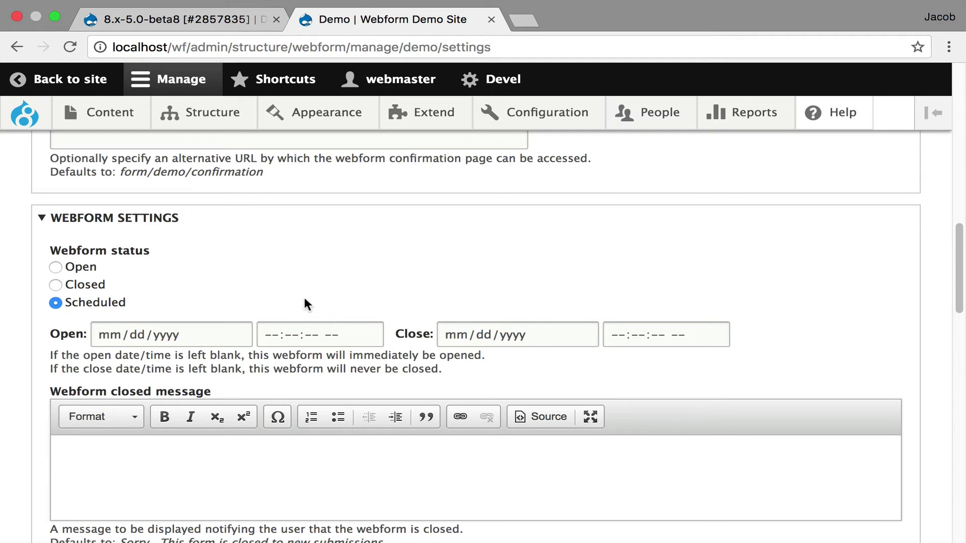
pyautogui.scroll(15, 273, 302)
pyautogui.scroll(1, 274, 299)
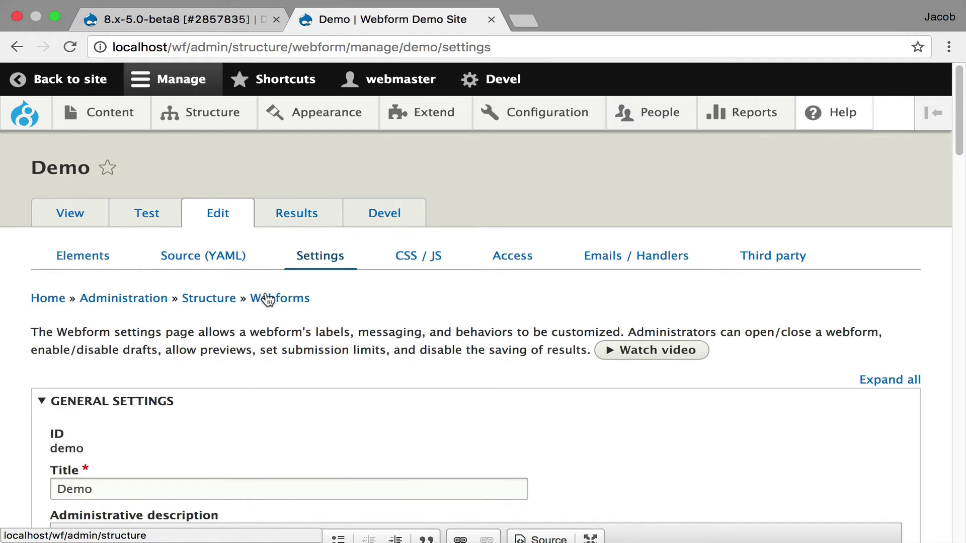
# Return to the Webforms list and open the Demo: Application form
pyautogui.click(277, 298)
pyautogui.scroll(-3, 322, 328)
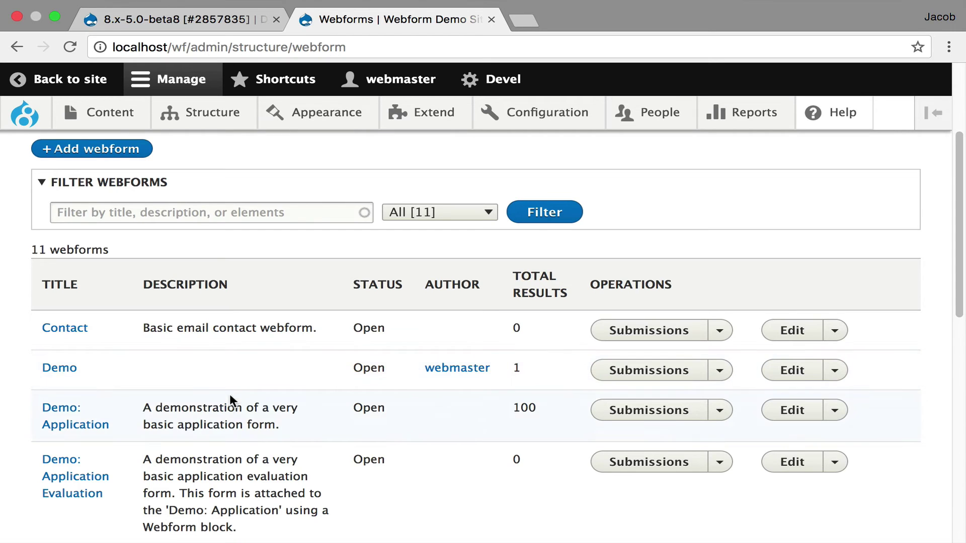
pyautogui.click(80, 431)
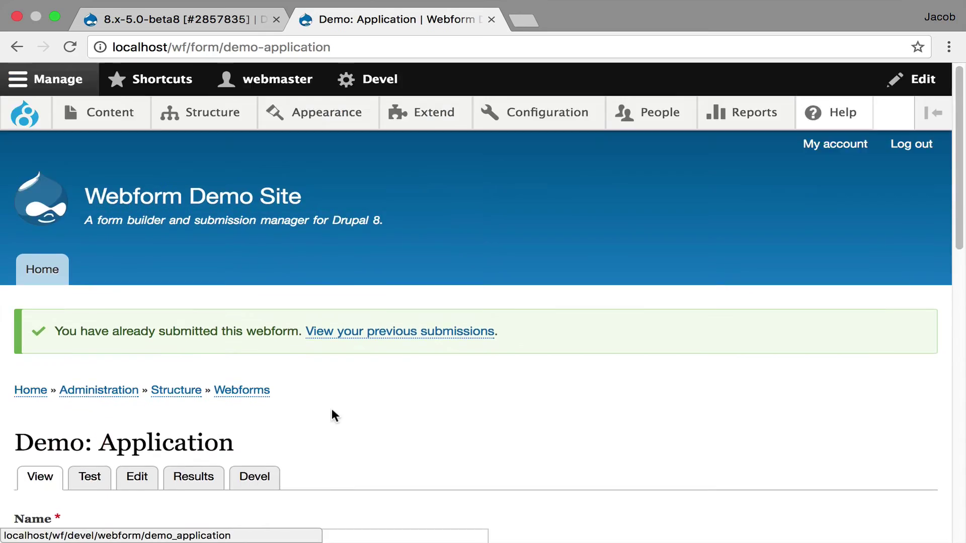
pyautogui.scroll(-8, 367, 399)
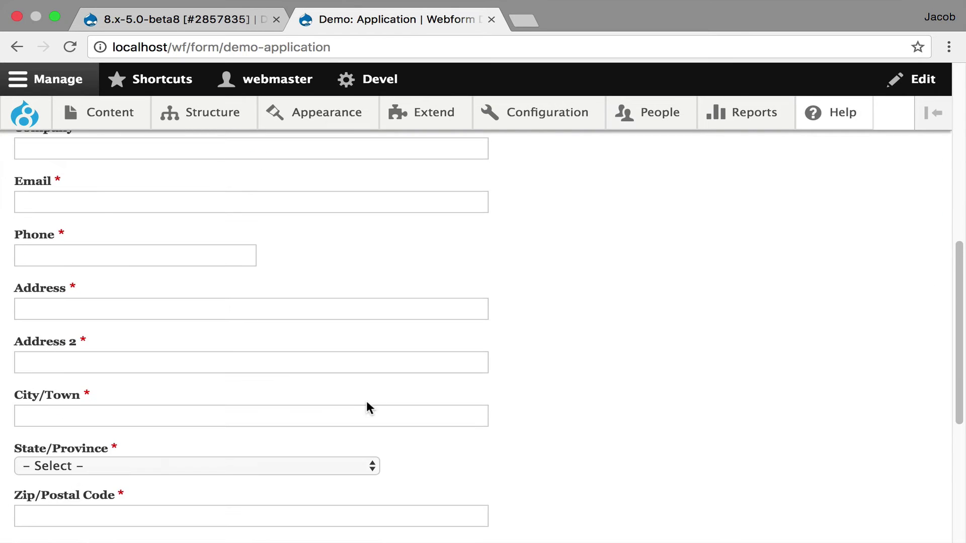
pyautogui.scroll(3, 363, 399)
# Submit a prefilled test application, then view the results list with submission #101 on top
pyautogui.click(93, 167)
pyautogui.scroll(-15, 101, 256)
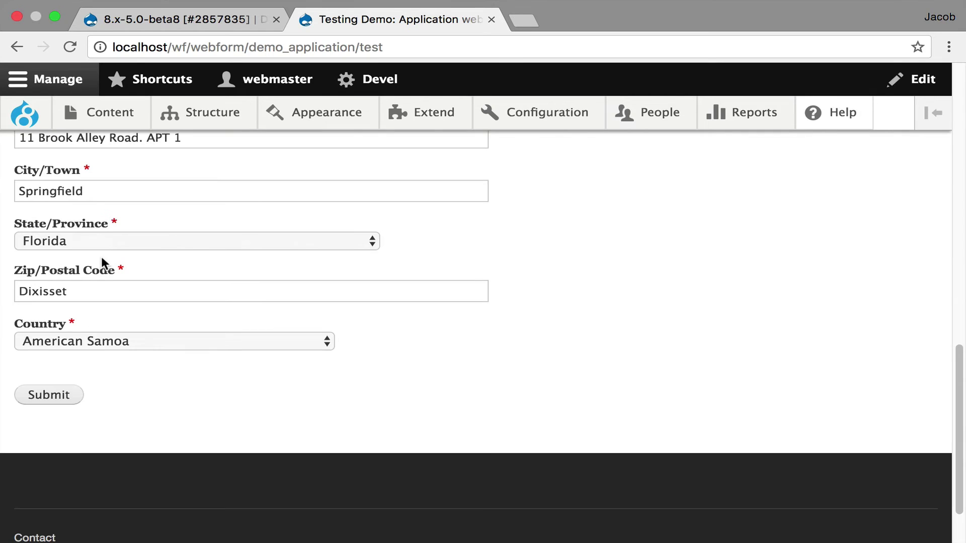
pyautogui.click(56, 397)
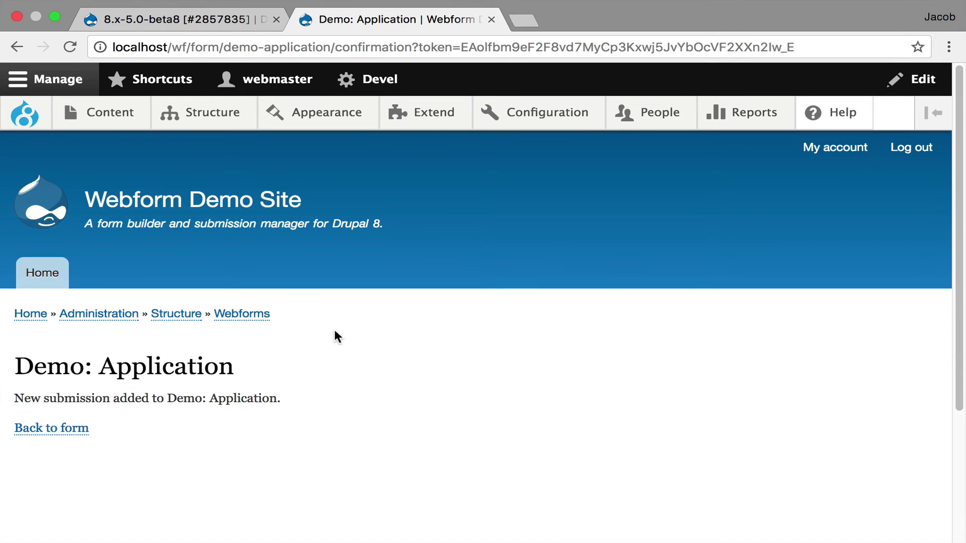
pyautogui.click(81, 426)
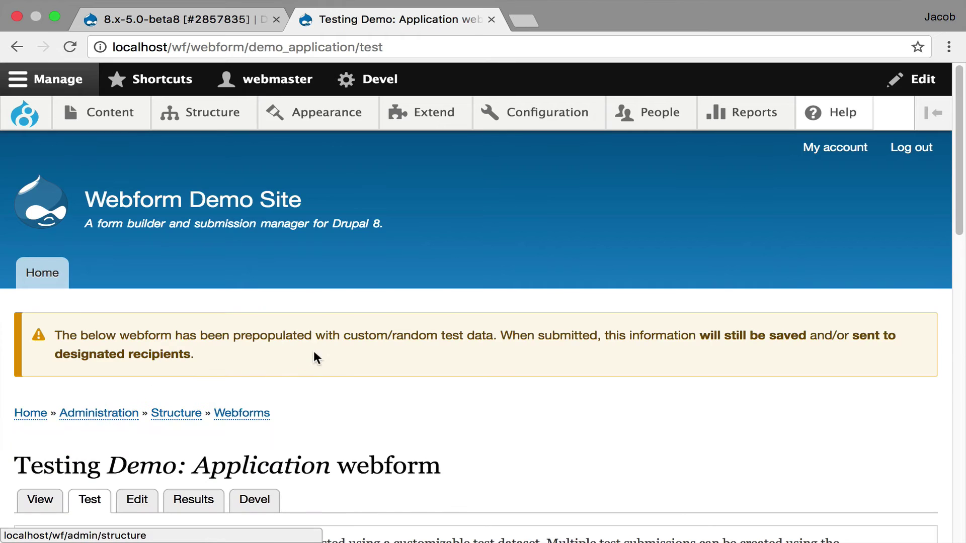
pyautogui.click(197, 500)
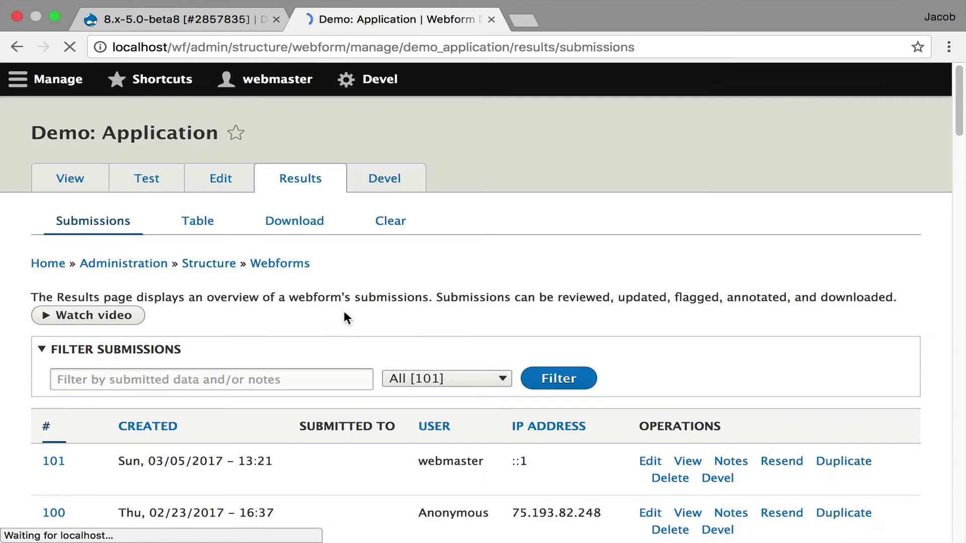
pyautogui.scroll(-1, 340, 317)
pyautogui.scroll(-2, 337, 324)
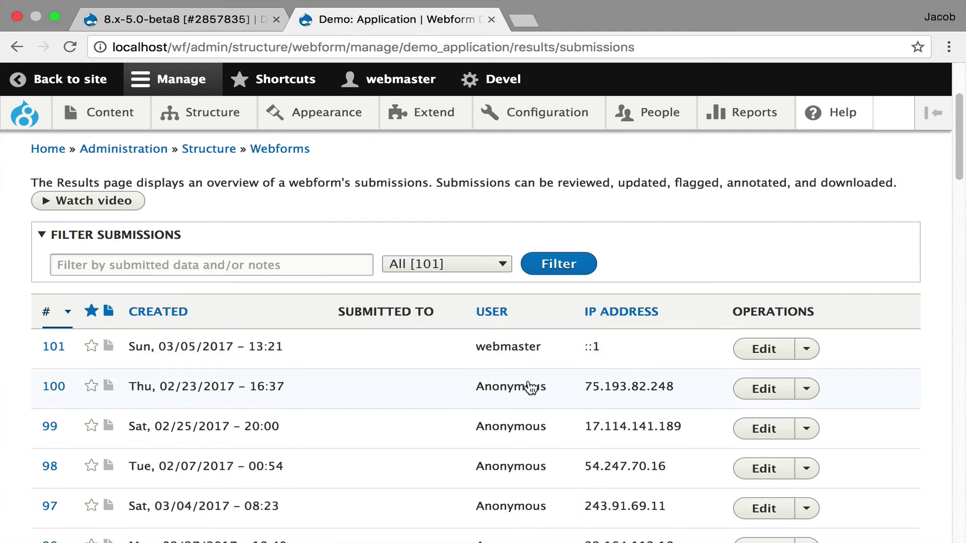
# Open submission #100 and give it a four-star evaluation rating
pyautogui.click(302, 395)
pyautogui.scroll(-8, 302, 395)
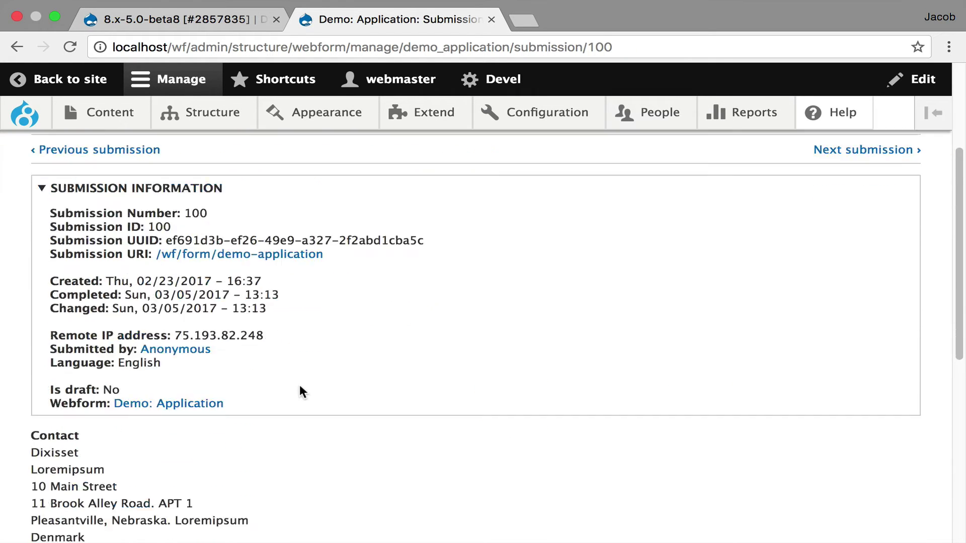
pyautogui.scroll(-2, 300, 391)
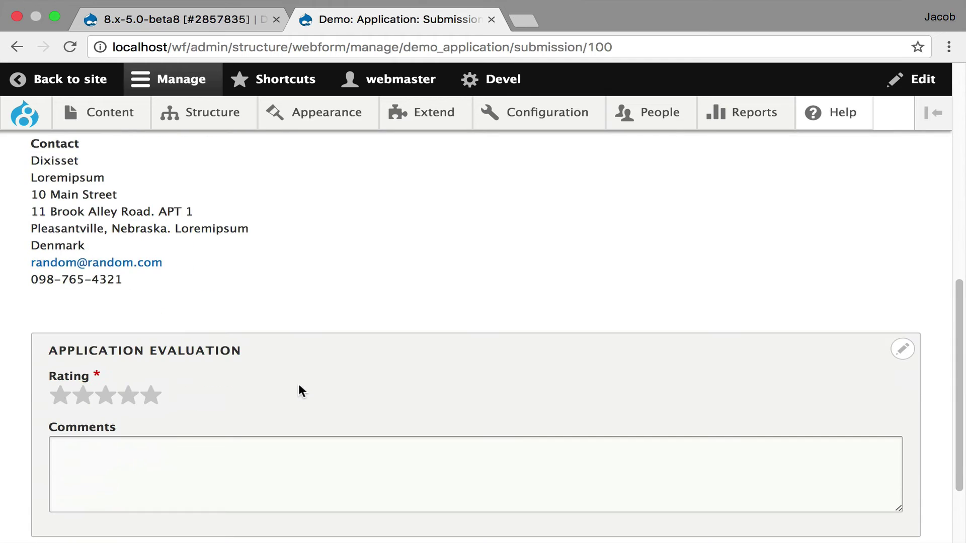
pyautogui.click(142, 397)
# Add the evaluation comment 'dasdsasdadsa' and submit the evaluation
pyautogui.click(245, 451)
pyautogui.write('dasdsasdadsa')
pyautogui.scroll(-3, 271, 352)
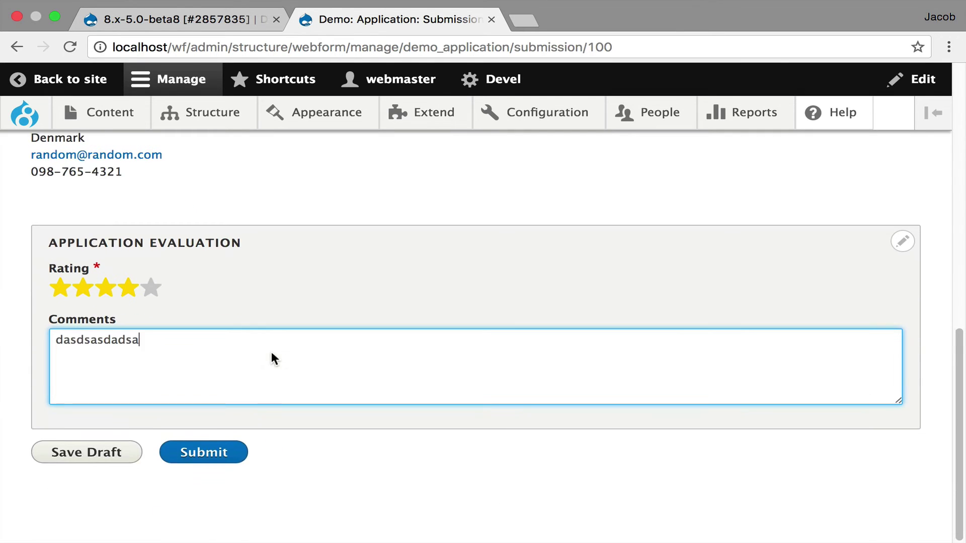
pyautogui.click(222, 455)
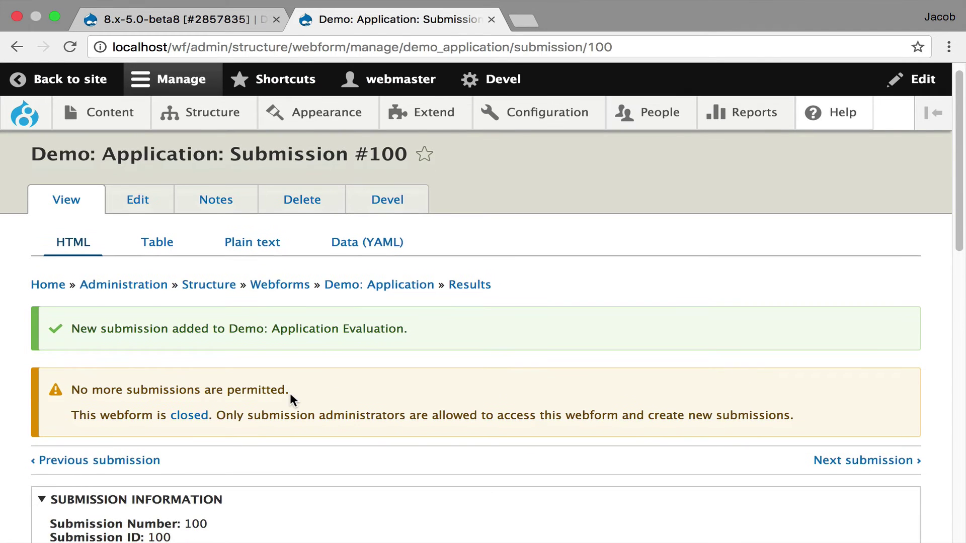
pyautogui.scroll(-1, 290, 398)
pyautogui.scroll(-9, 326, 332)
pyautogui.scroll(2, 325, 330)
pyautogui.scroll(2, 329, 340)
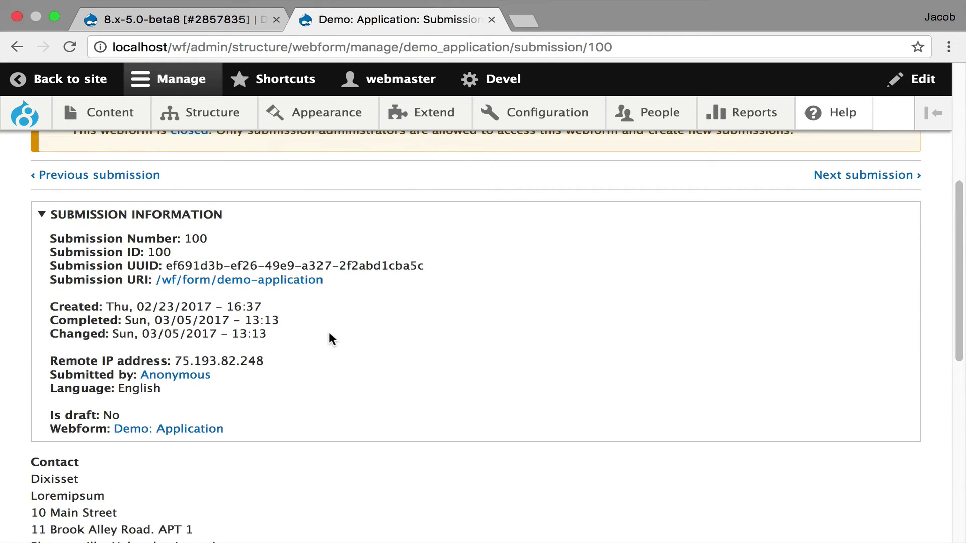
pyautogui.scroll(3, 327, 340)
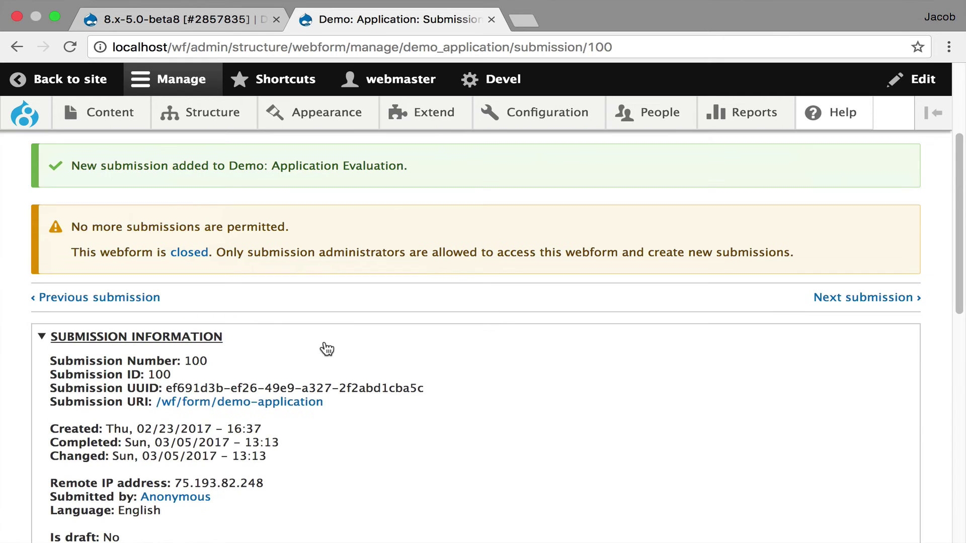
pyautogui.scroll(2, 326, 349)
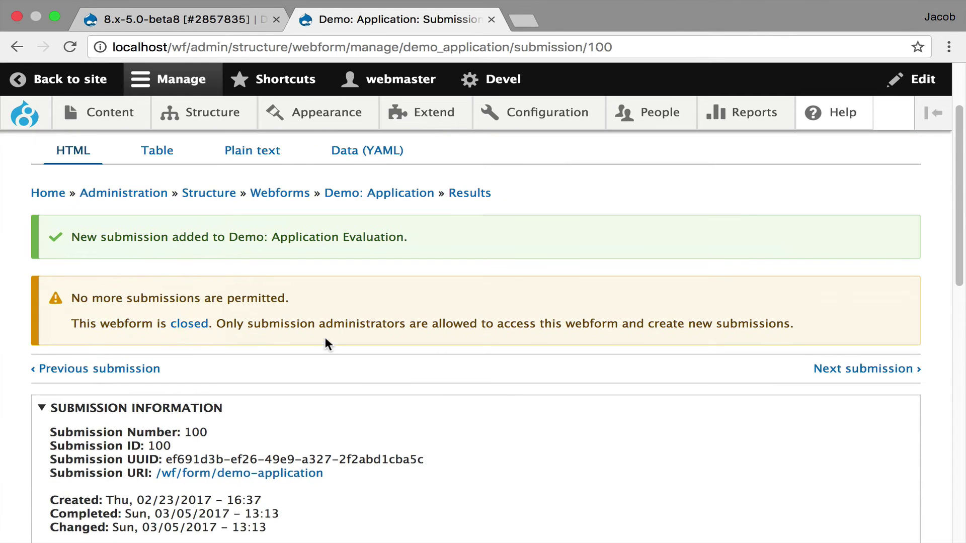
# From the Webforms list, view the submissions of Demo: Application Evaluation
pyautogui.click(274, 193)
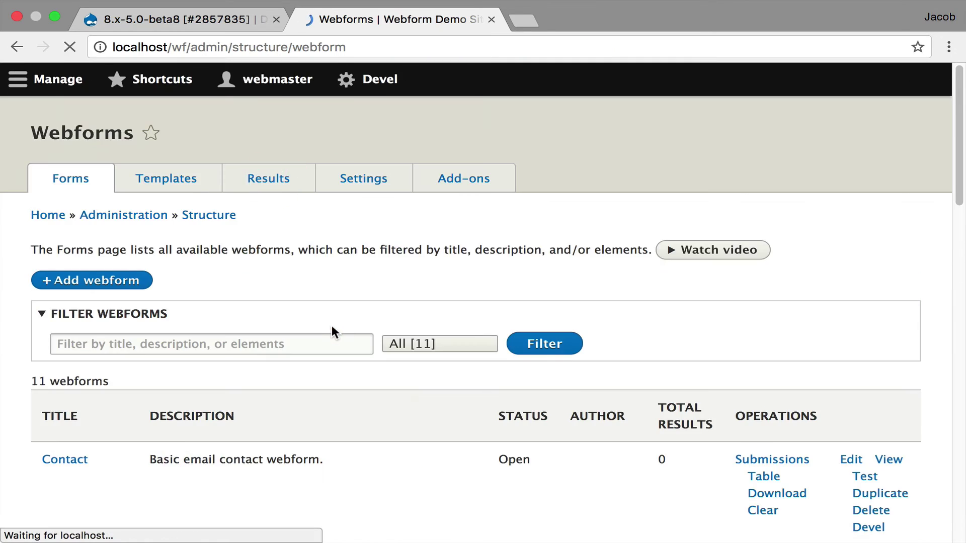
pyautogui.scroll(-5, 322, 327)
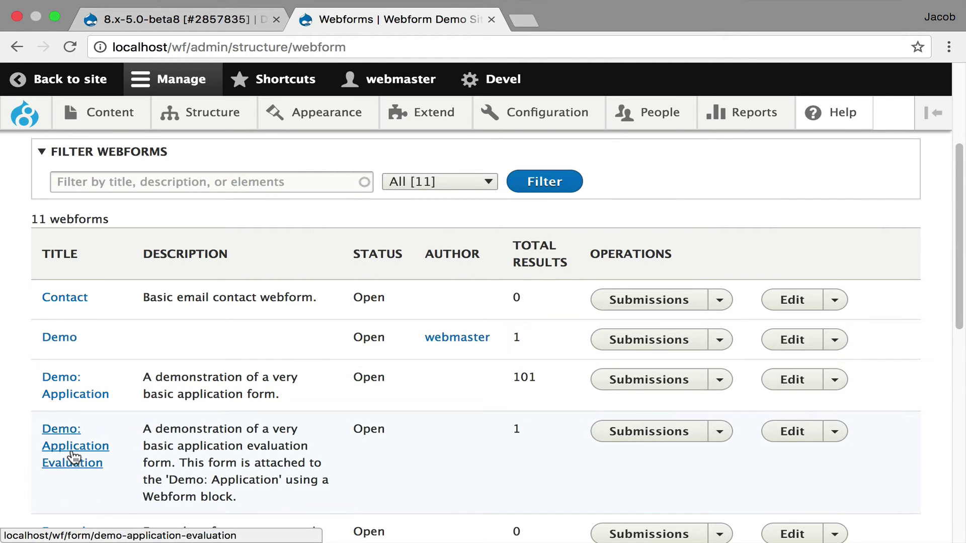
pyautogui.click(647, 432)
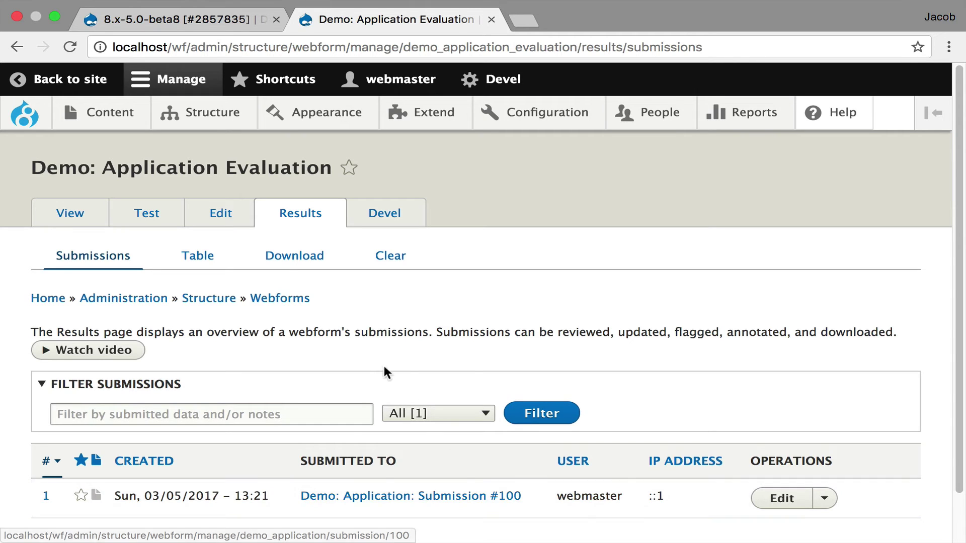
# Show the Seven theme's block layout, scrolled to the Content region with the evaluation block
pyautogui.moveTo(215, 121)
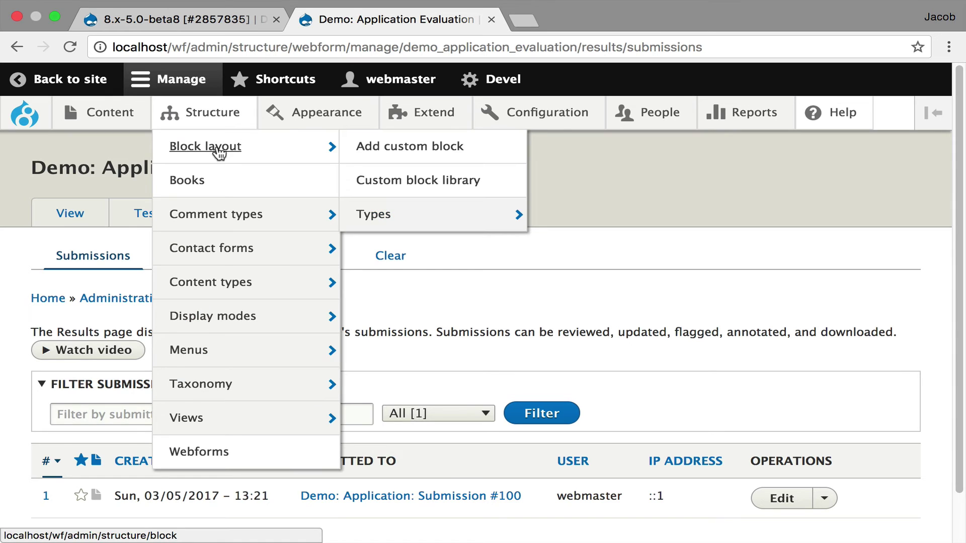
pyautogui.click(234, 149)
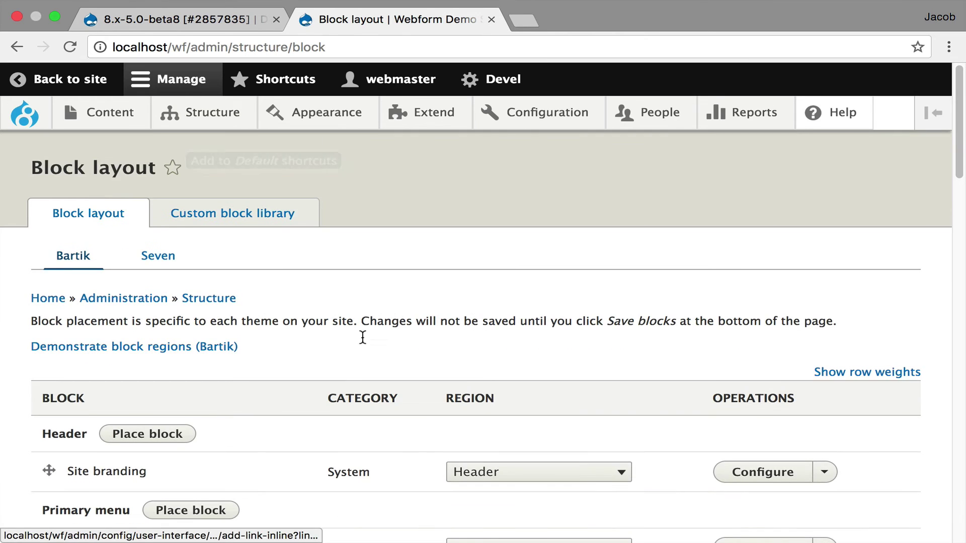
pyautogui.click(171, 257)
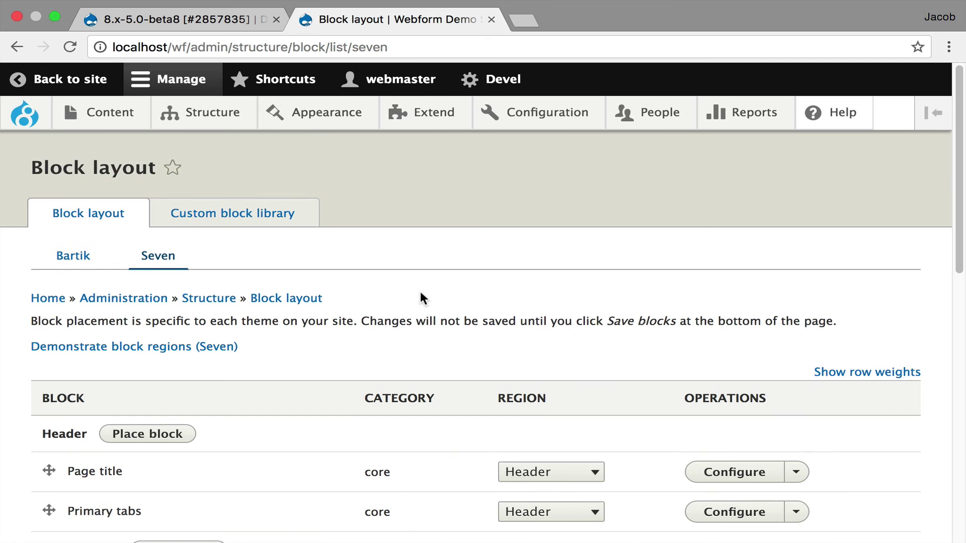
pyautogui.scroll(-5, 421, 297)
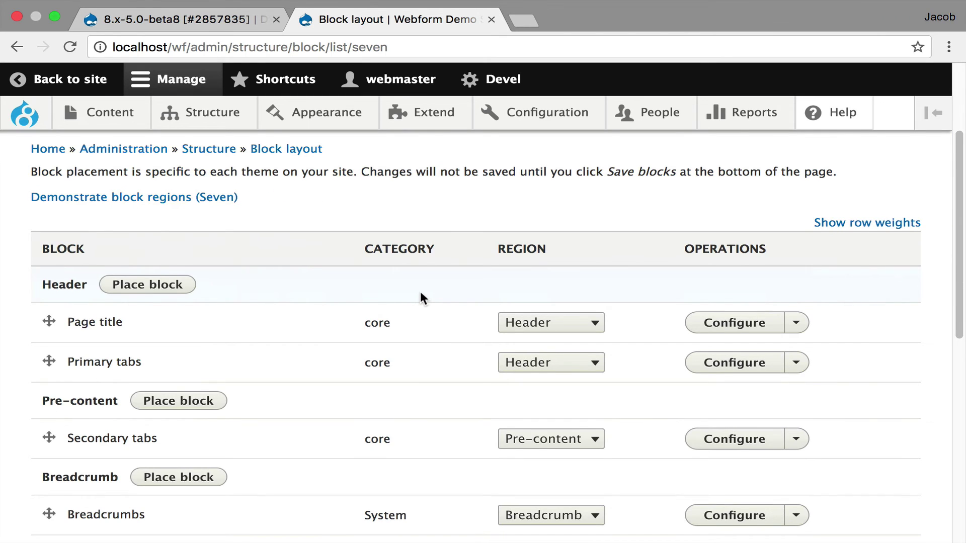
pyautogui.scroll(-9, 420, 291)
pyautogui.scroll(-3, 419, 288)
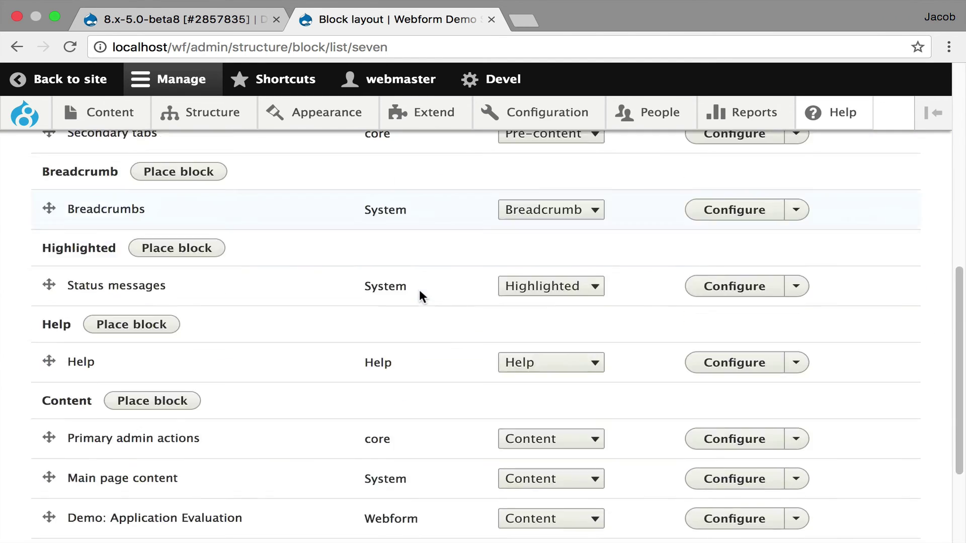
pyautogui.scroll(-2, 417, 292)
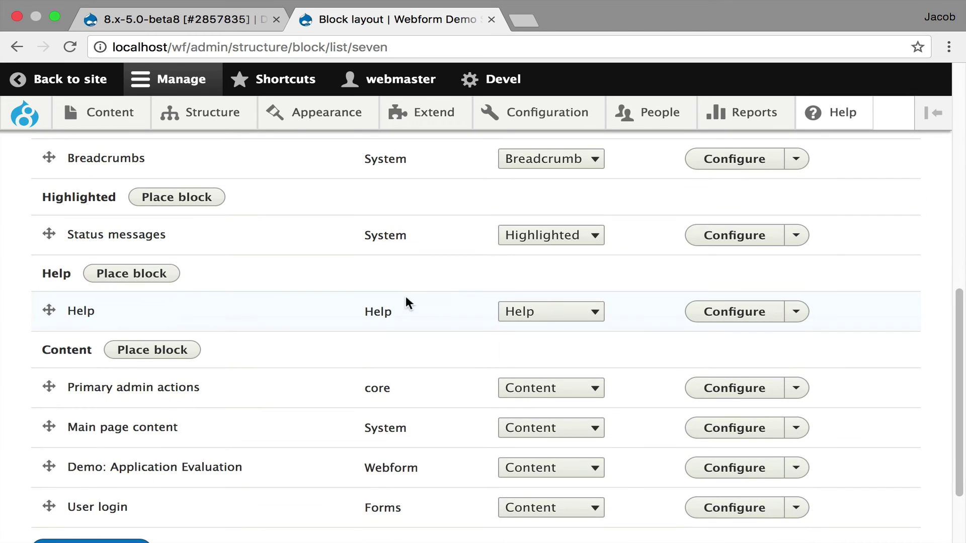
# Review the Demo: Application Evaluation block's Webforms visibility, limited to Demo: Application submissions
pyautogui.click(719, 471)
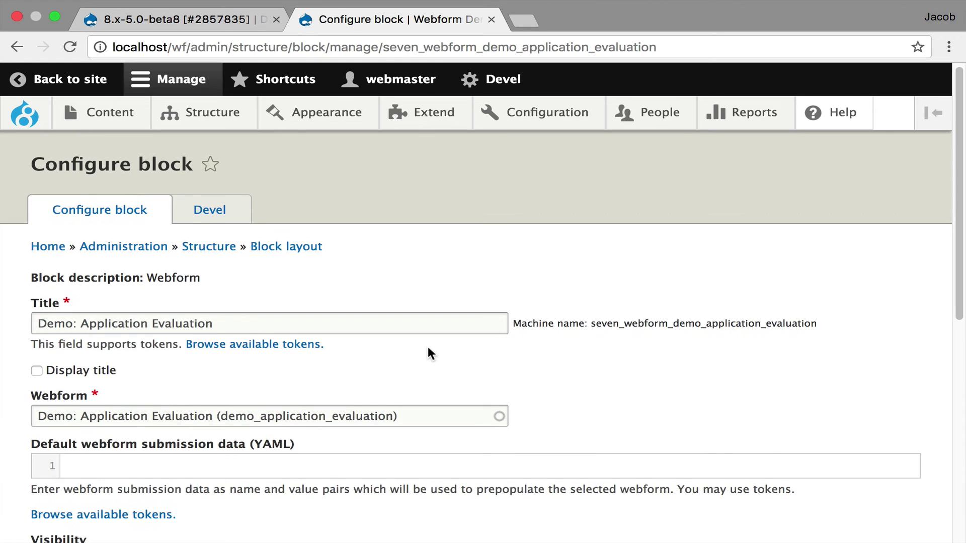
pyautogui.scroll(-1, 427, 352)
pyautogui.scroll(-5, 428, 348)
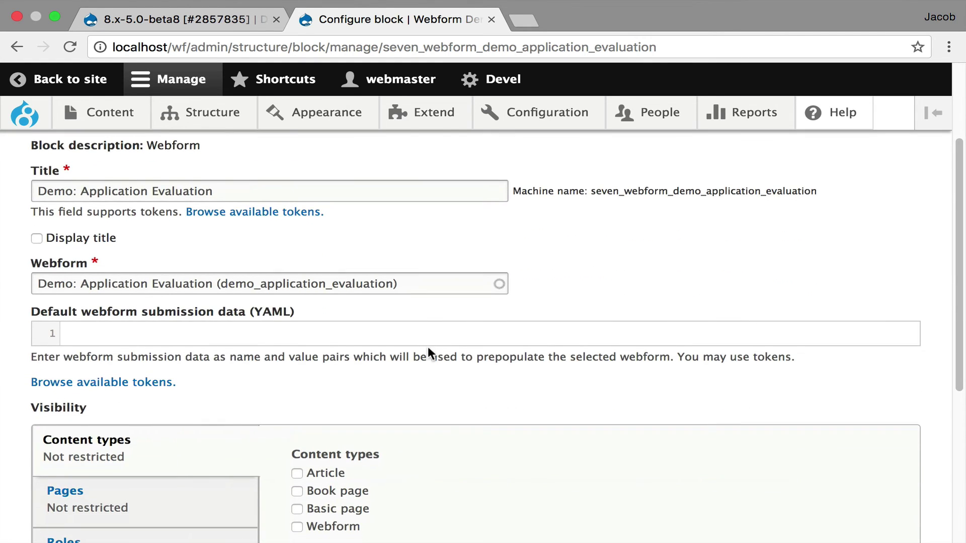
pyautogui.scroll(-2, 429, 347)
pyautogui.scroll(-8, 428, 348)
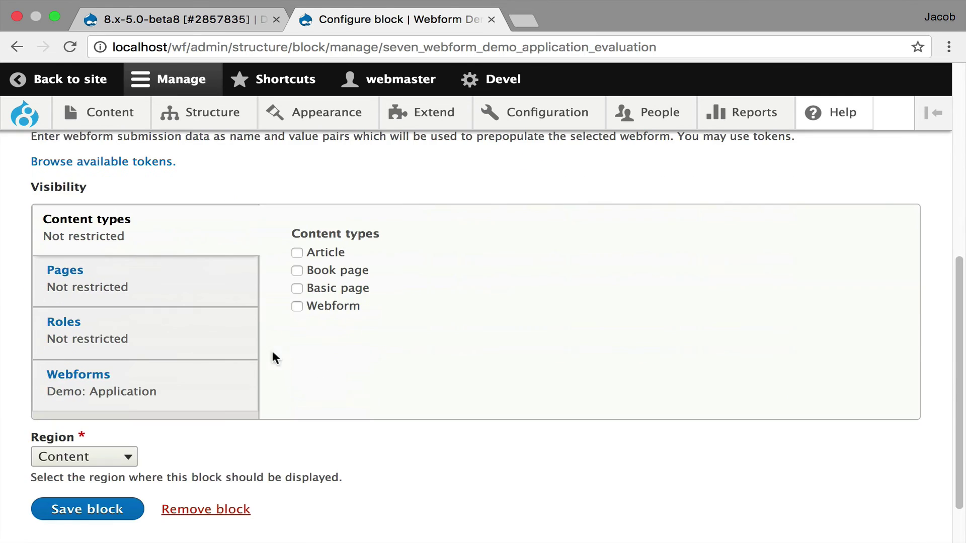
pyautogui.click(206, 391)
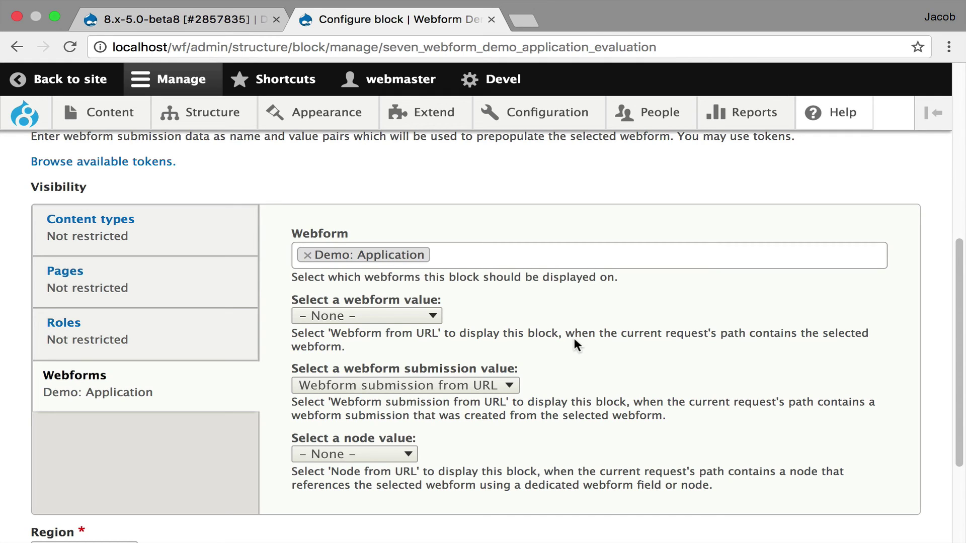
pyautogui.scroll(7, 417, 306)
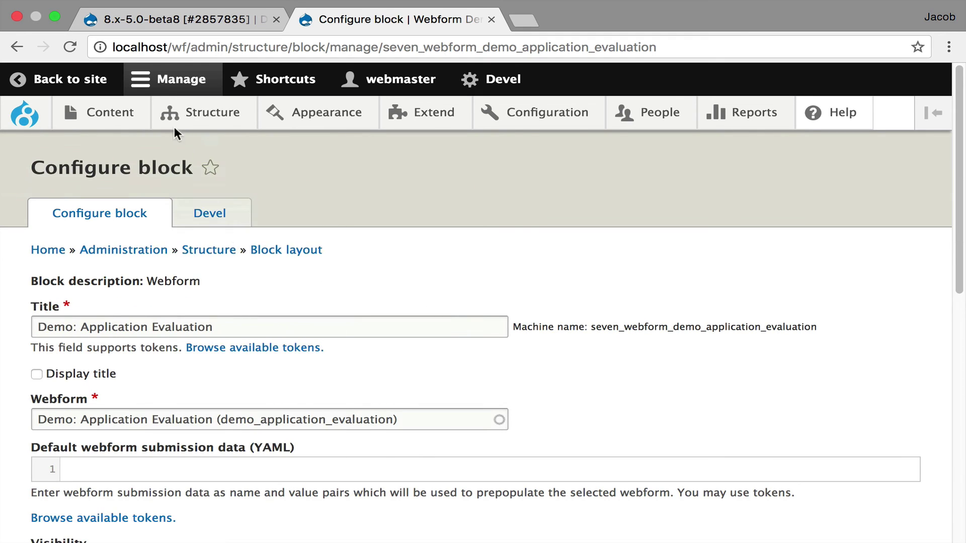
# Go to the Webforms list and show the Webform Add-ons page
pyautogui.moveTo(202, 112)
pyautogui.click(216, 451)
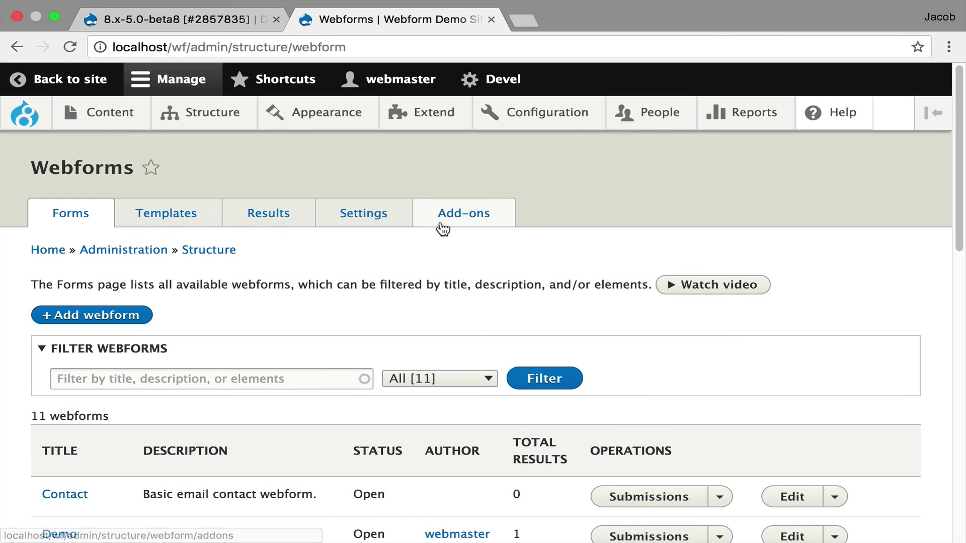
pyautogui.click(447, 217)
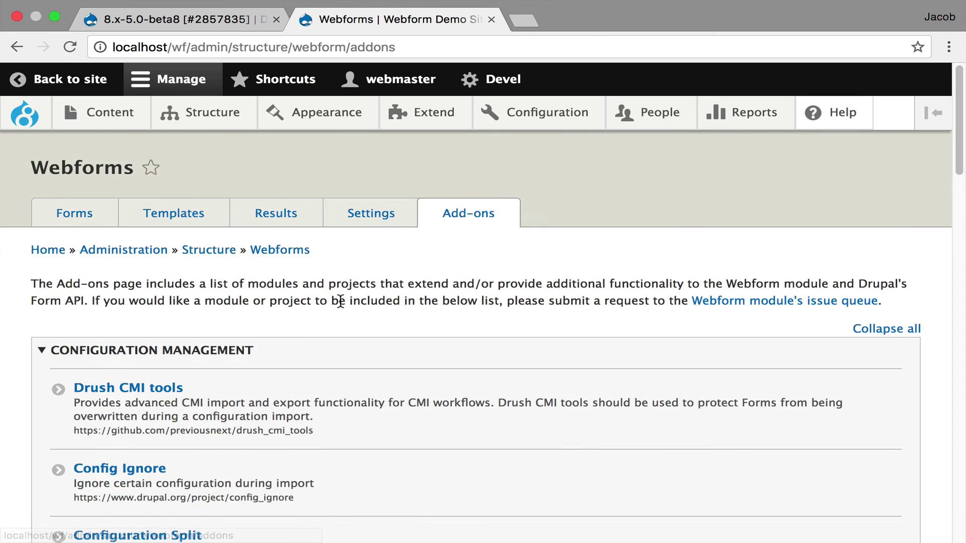
pyautogui.scroll(-7, 336, 300)
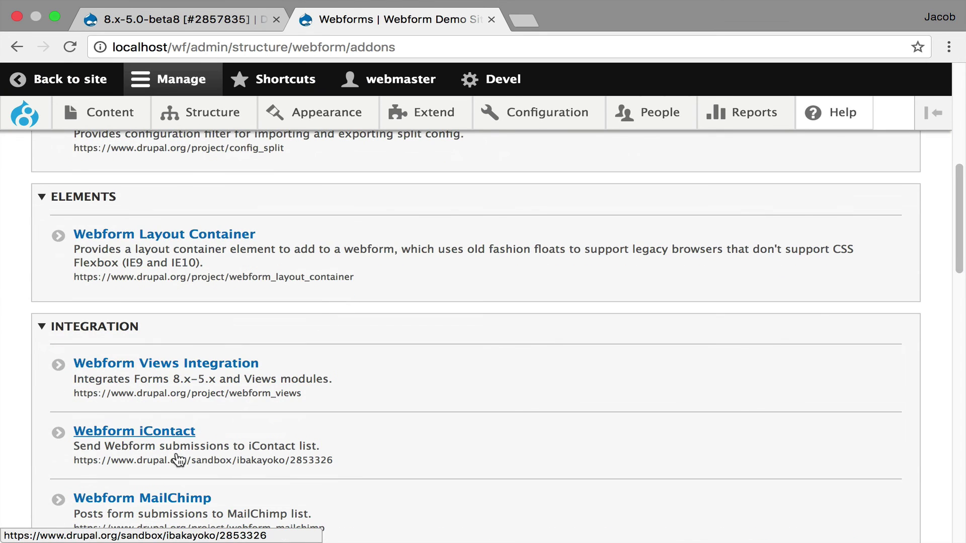
# Visit the Webform iContact project page, then return to the Add-ons list
pyautogui.click(176, 436)
pyautogui.scroll(-2, 515, 435)
pyautogui.scroll(-2, 516, 432)
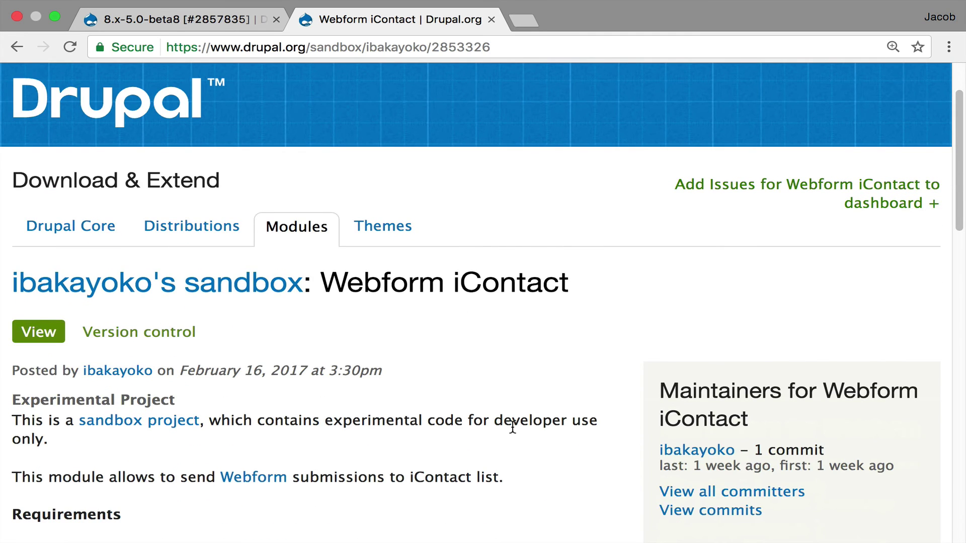
pyautogui.click(22, 51)
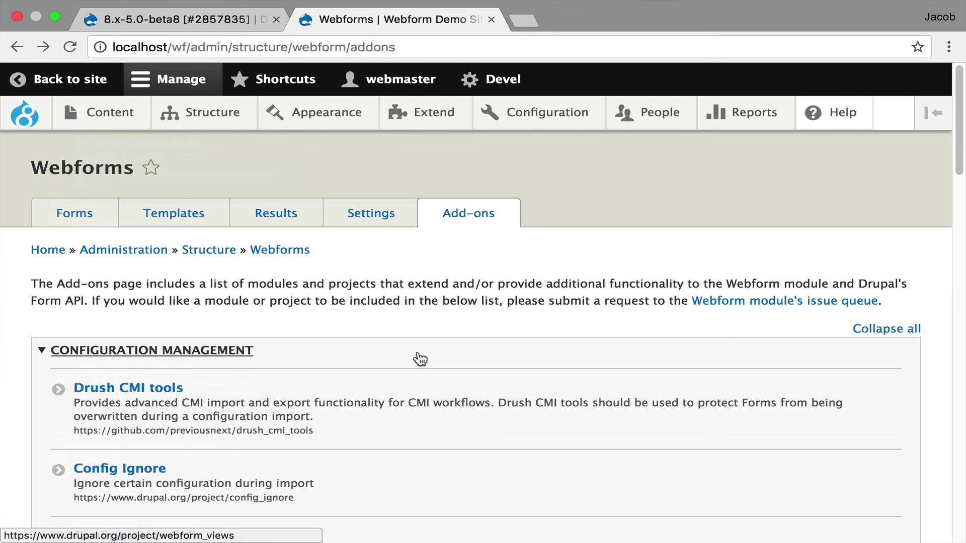
# Browse the add-on categories such as Configuration Management, Elements, Migrate and Spam Protection
pyautogui.scroll(-5, 421, 359)
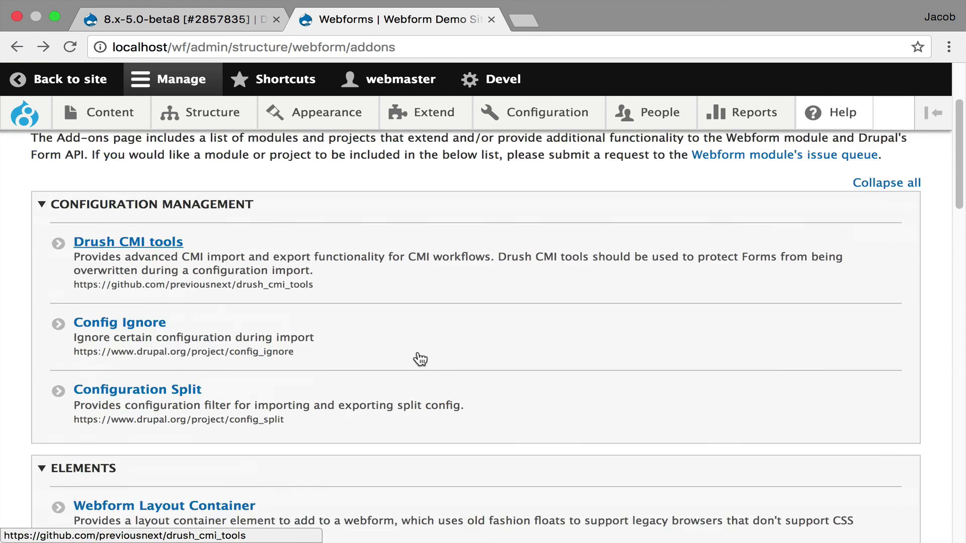
pyautogui.scroll(-4, 417, 354)
pyautogui.scroll(-1, 417, 358)
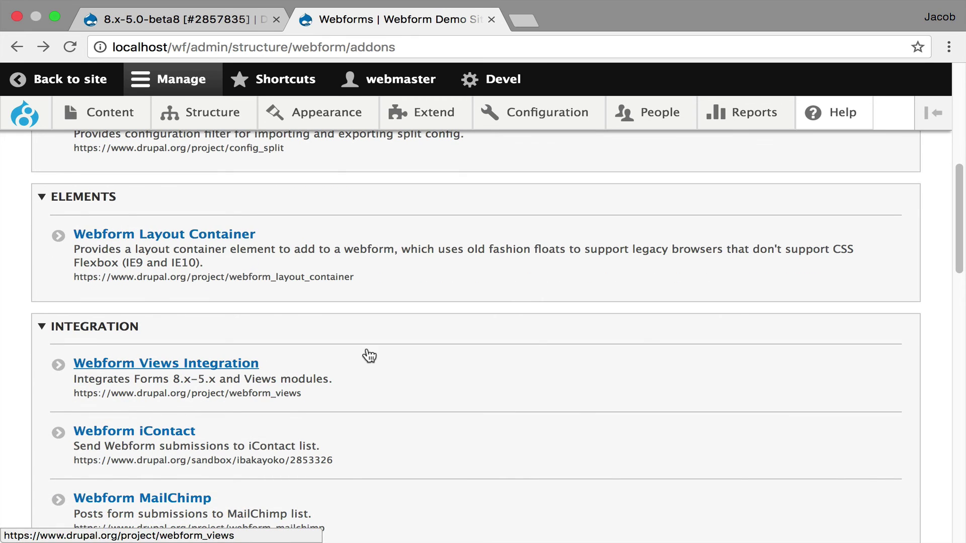
pyautogui.scroll(-3, 369, 355)
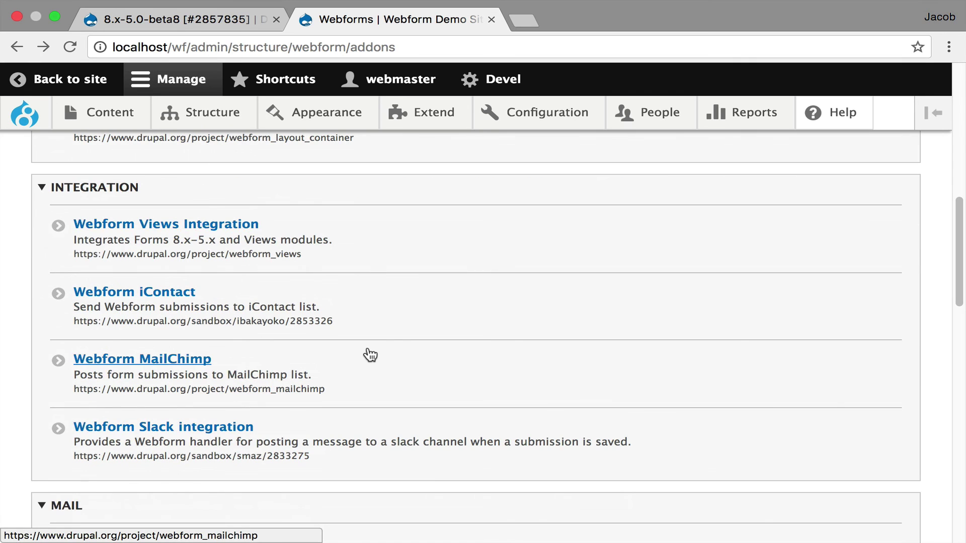
pyautogui.scroll(-2, 369, 354)
pyautogui.scroll(-5, 365, 352)
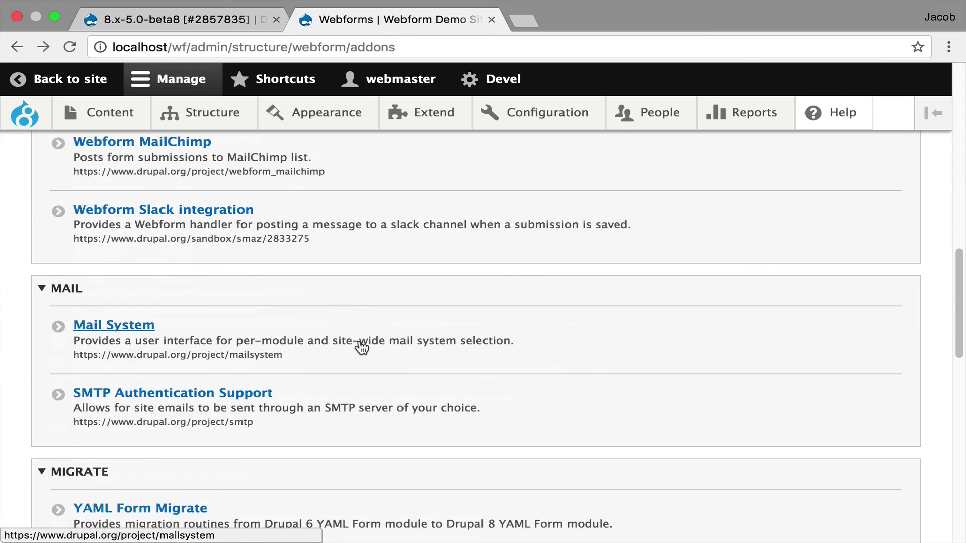
pyautogui.scroll(-1, 360, 342)
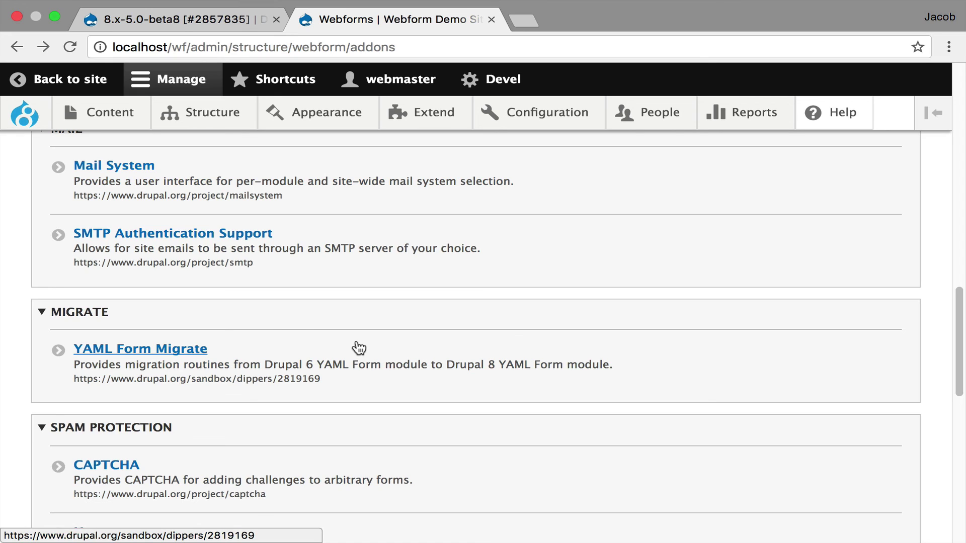
pyautogui.scroll(10, 358, 347)
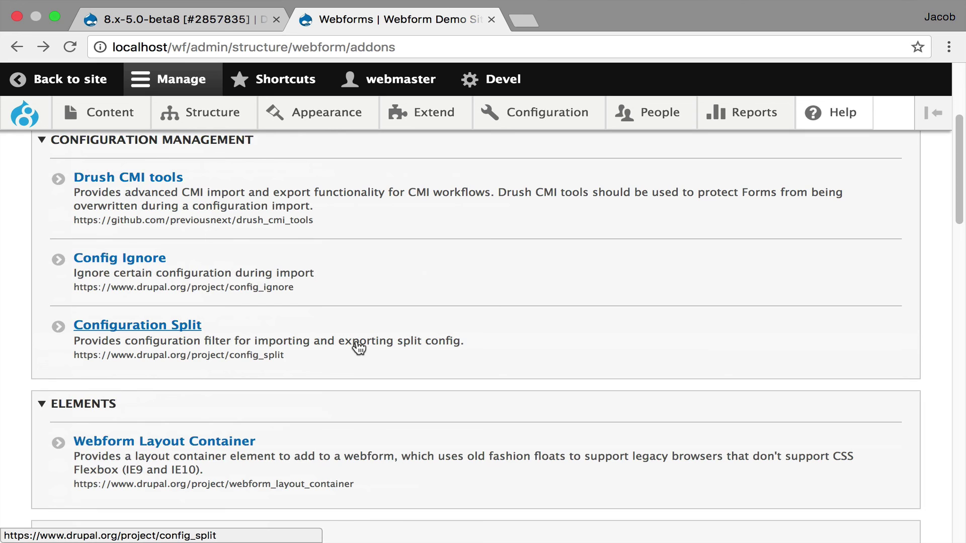
pyautogui.scroll(5, 413, 377)
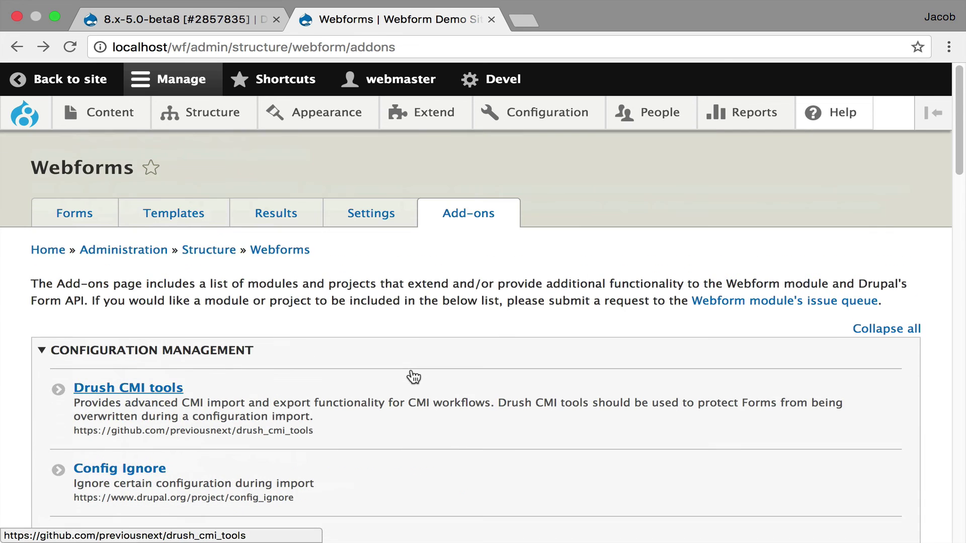